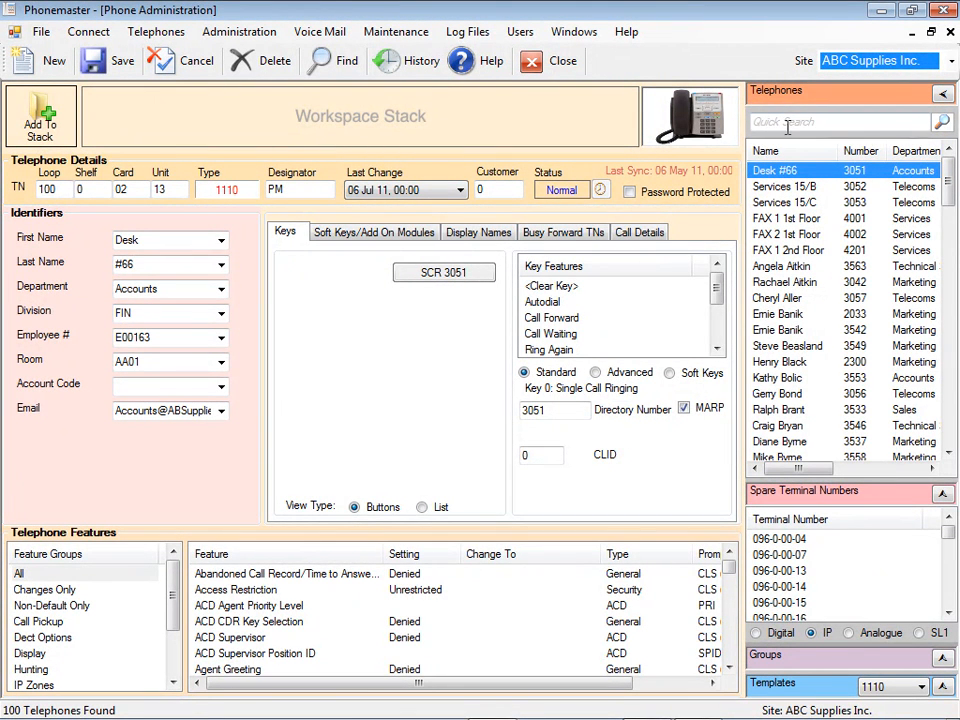
# Search the telephone list by the employee's first name and load the third matching telephone's details.
pyautogui.click(790, 123)
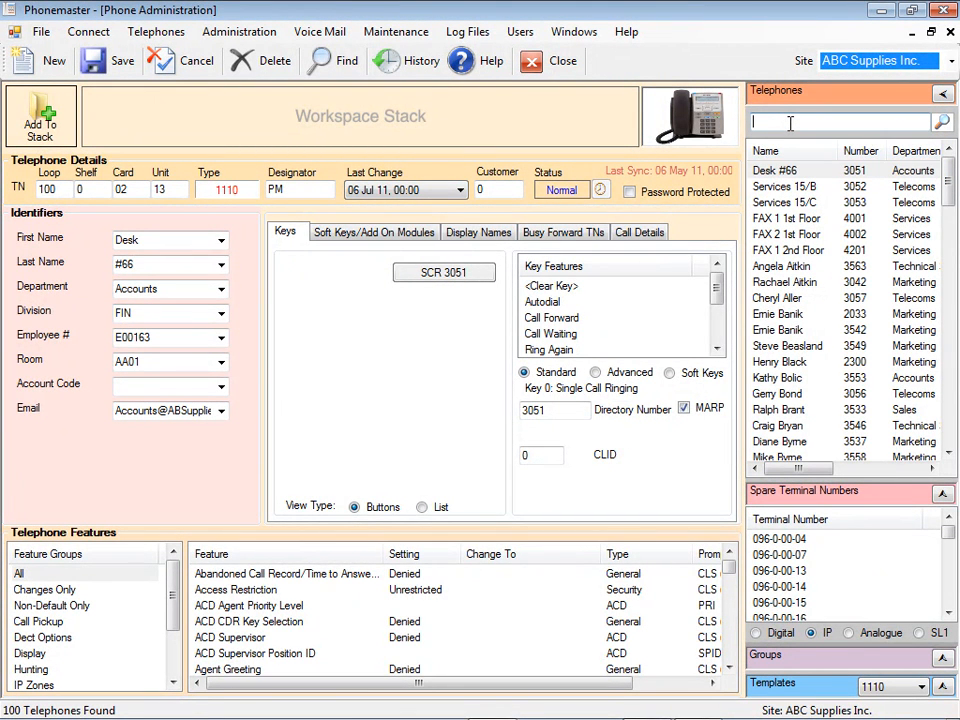
pyautogui.write('mike')
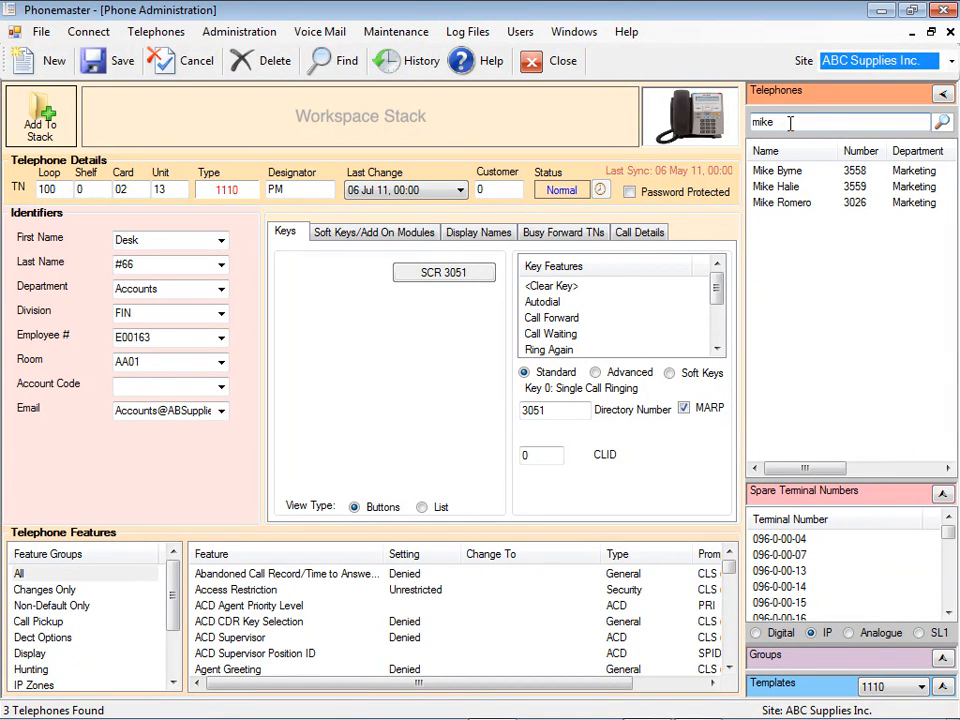
pyautogui.doubleClick(780, 205)
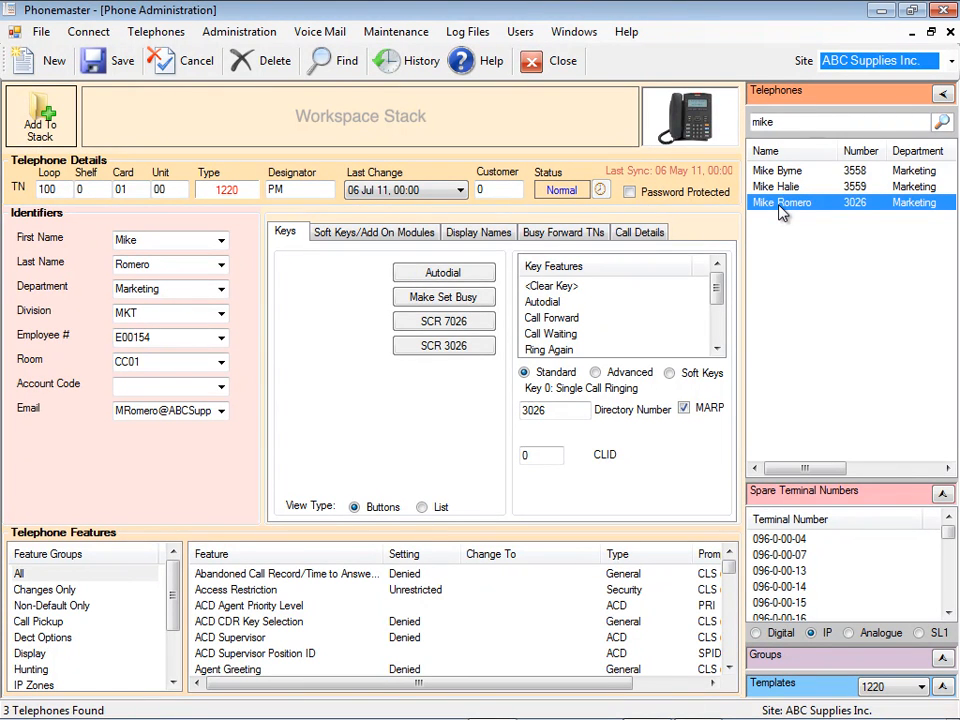
# Widen the telephone list and move the Department and TN columns ahead of the Name column.
pyautogui.click(944, 95)
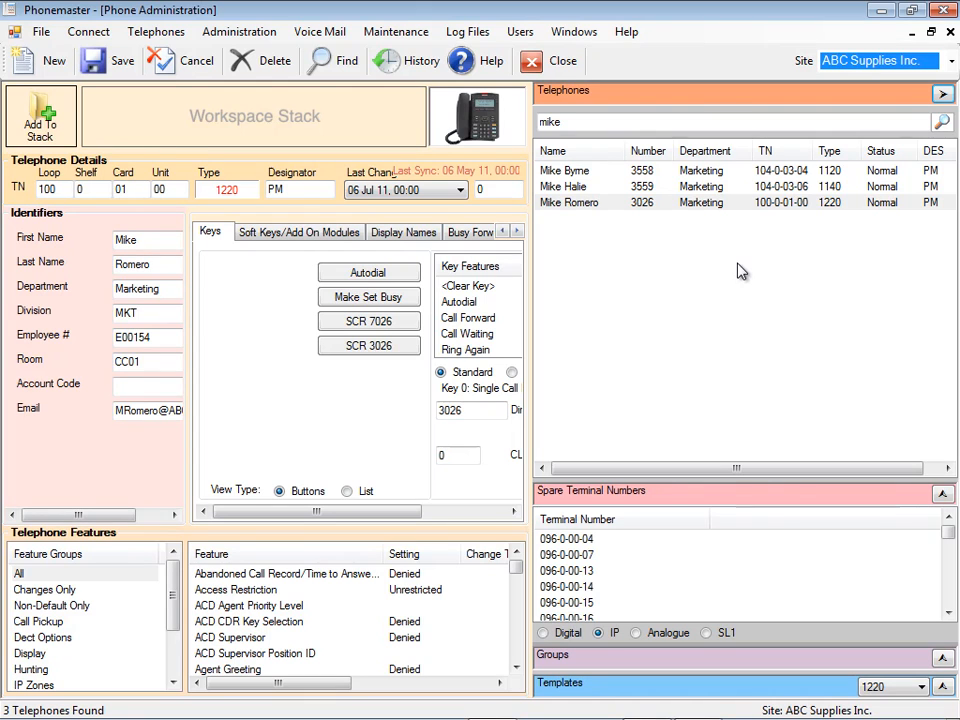
pyautogui.moveTo(705, 152); pyautogui.dragTo(544, 182)
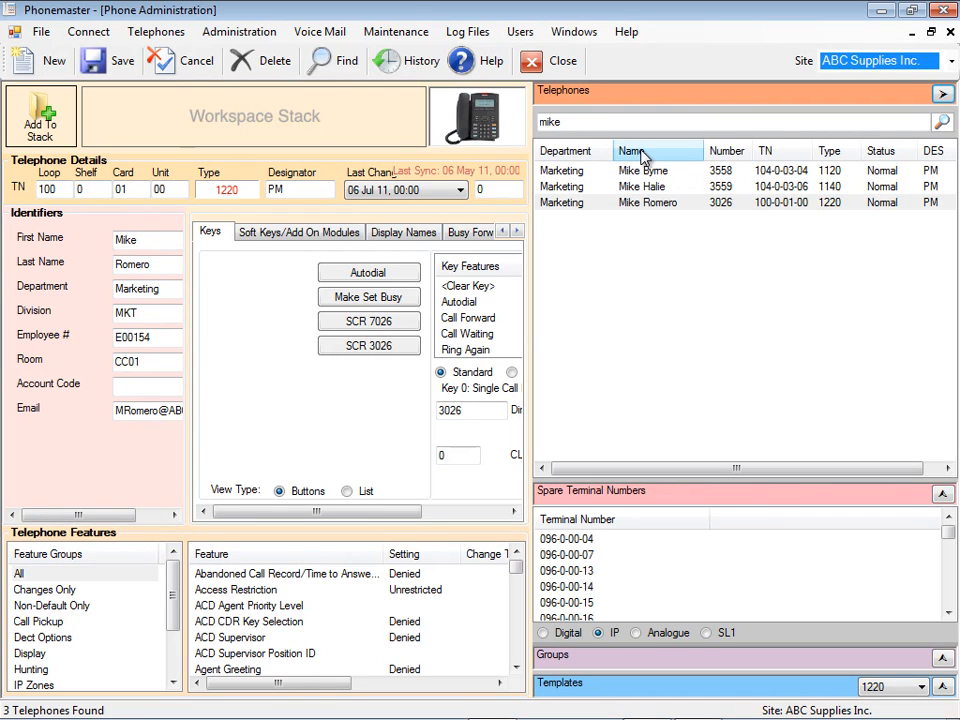
pyautogui.moveTo(784, 156); pyautogui.dragTo(622, 162)
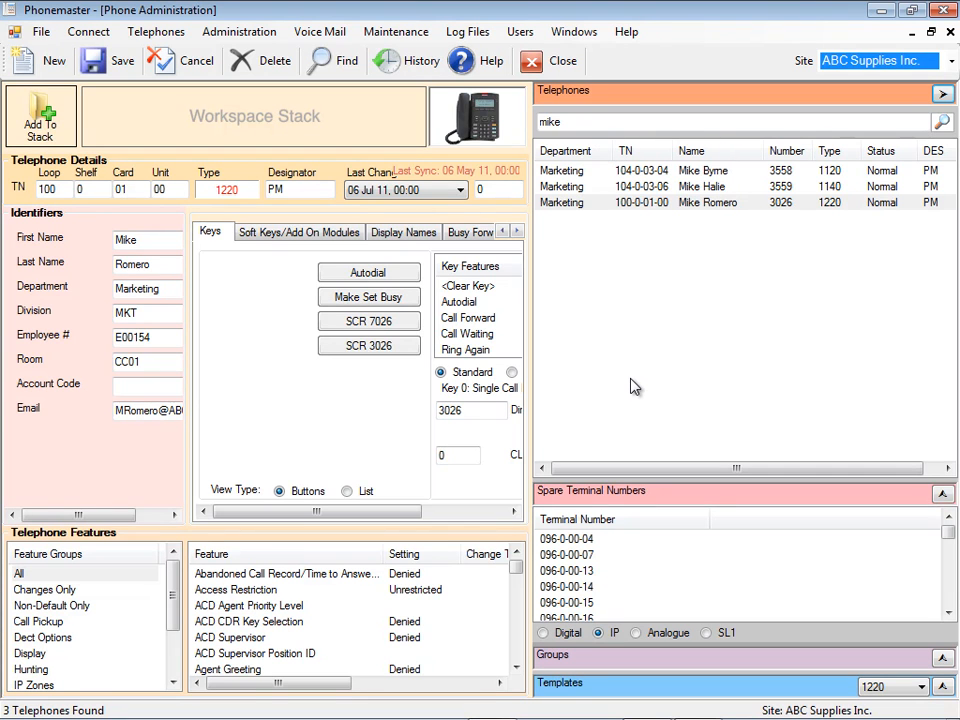
# Restore the column order to Name, Number, Department, TN and shrink the telephone list to its narrow width.
pyautogui.moveTo(692, 154); pyautogui.dragTo(524, 170)
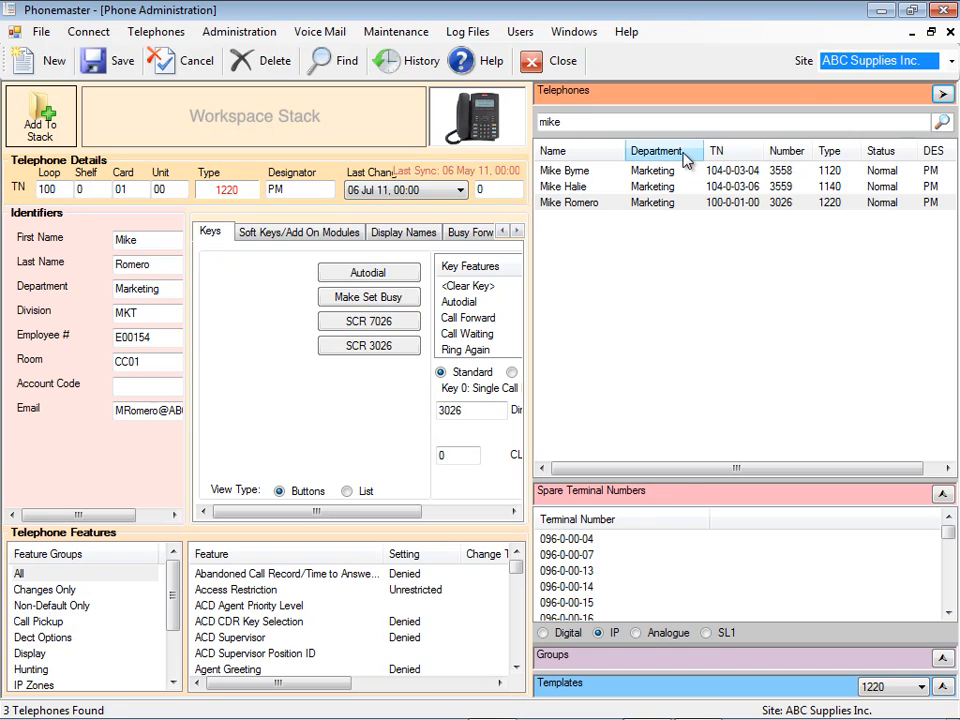
pyautogui.moveTo(784, 156); pyautogui.dragTo(626, 172)
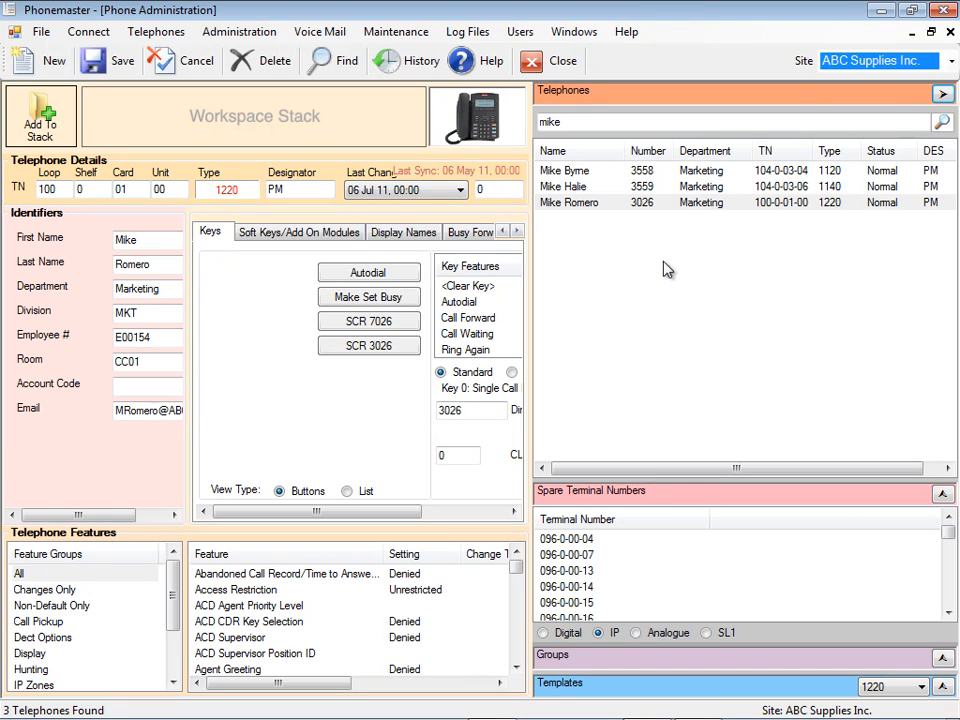
pyautogui.click(943, 95)
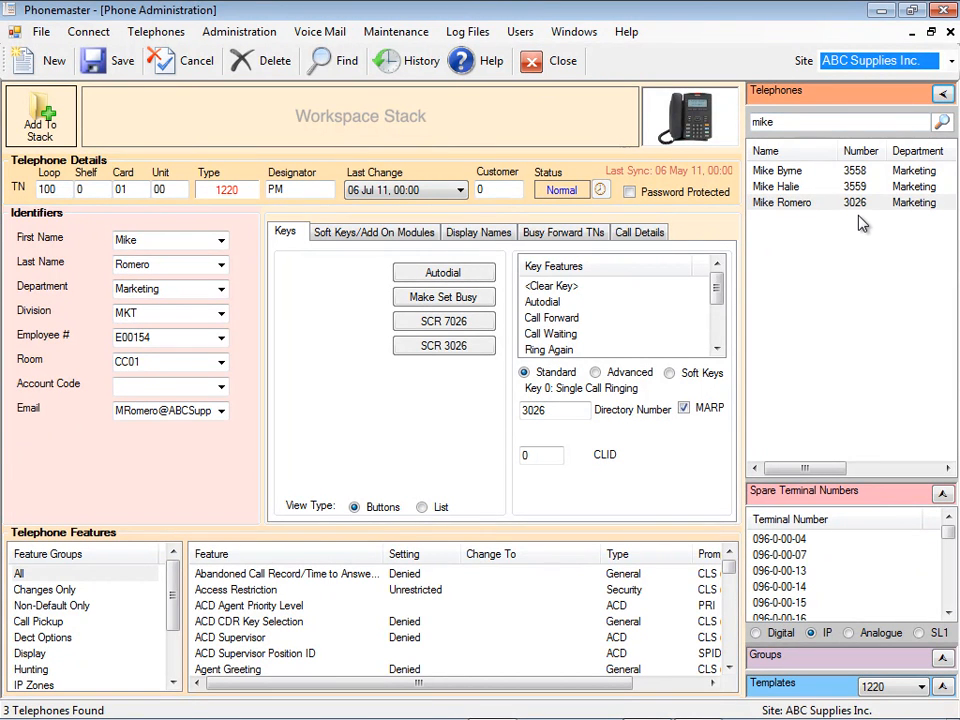
# Search the telephone list by the loaded telephone's full extension number, and broaden the search to its first three digits.
pyautogui.doubleClick(787, 122)
pyautogui.write('30')
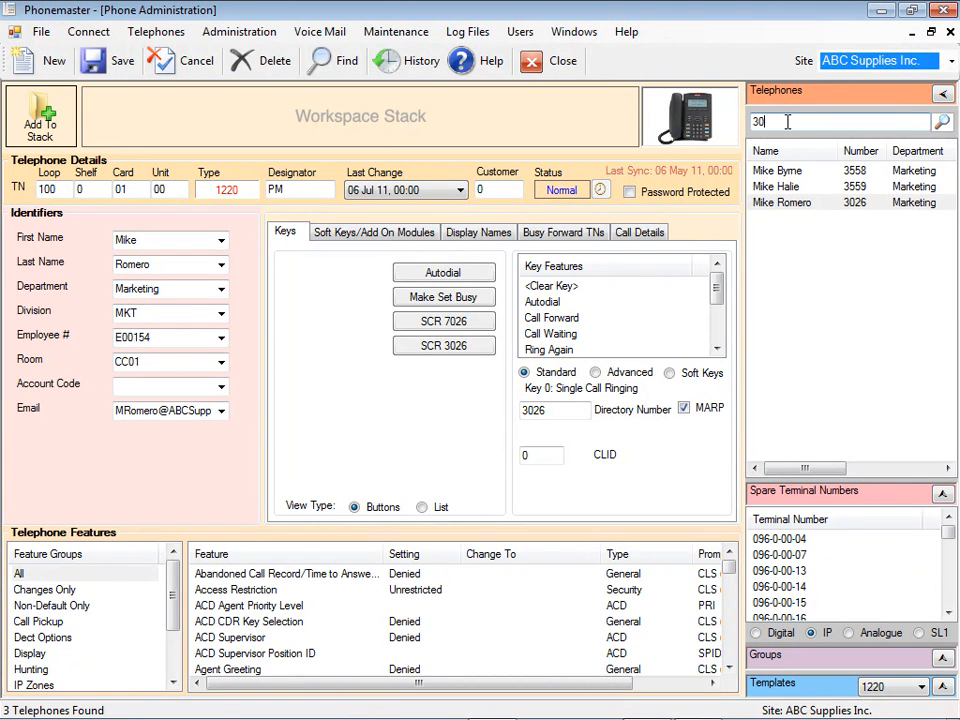
pyautogui.write('26')
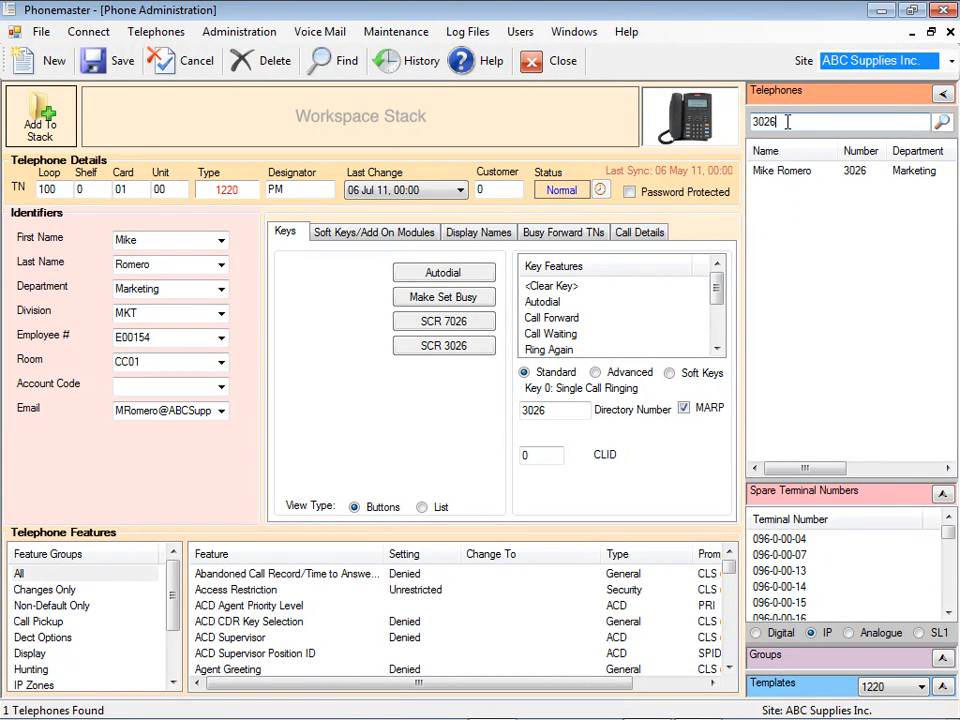
pyautogui.press('BackSpace')
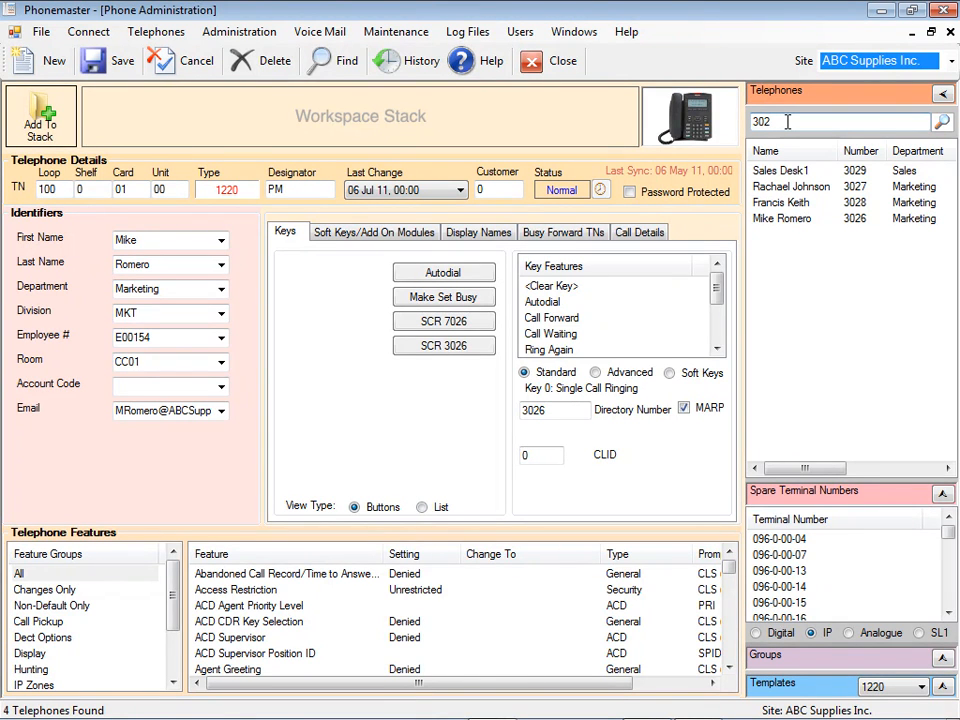
# Filter the telephone list by "marketing" and look through the results in the widened list before narrowing it again.
pyautogui.press('BackSpace')
pyautogui.press('BackSpace')
pyautogui.press('BackSpace')
pyautogui.write('marketing')
pyautogui.press('Return')
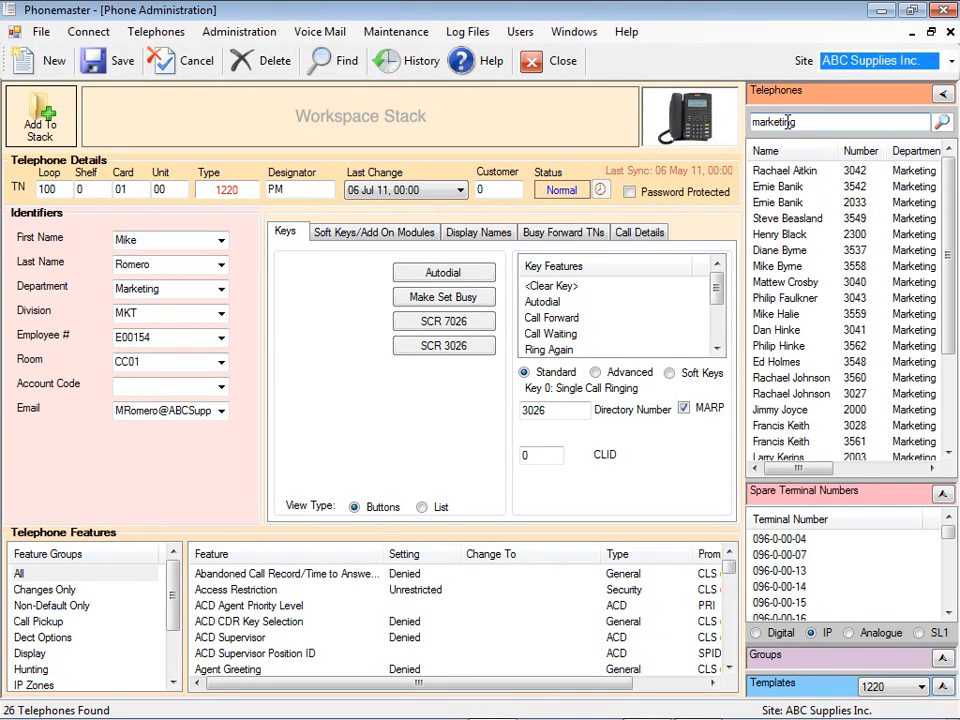
pyautogui.click(943, 93)
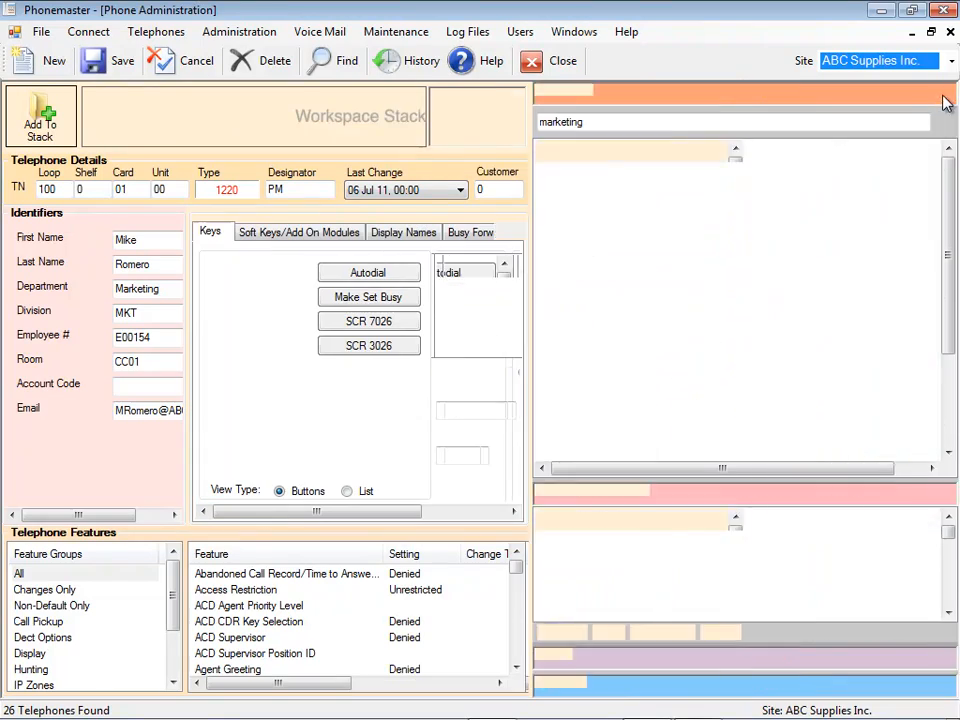
pyautogui.moveTo(949, 242)
pyautogui.mouseDown()
pyautogui.moveTo(949, 343)
pyautogui.moveTo(956, 227)
pyautogui.mouseUp()
pyautogui.click(943, 93)
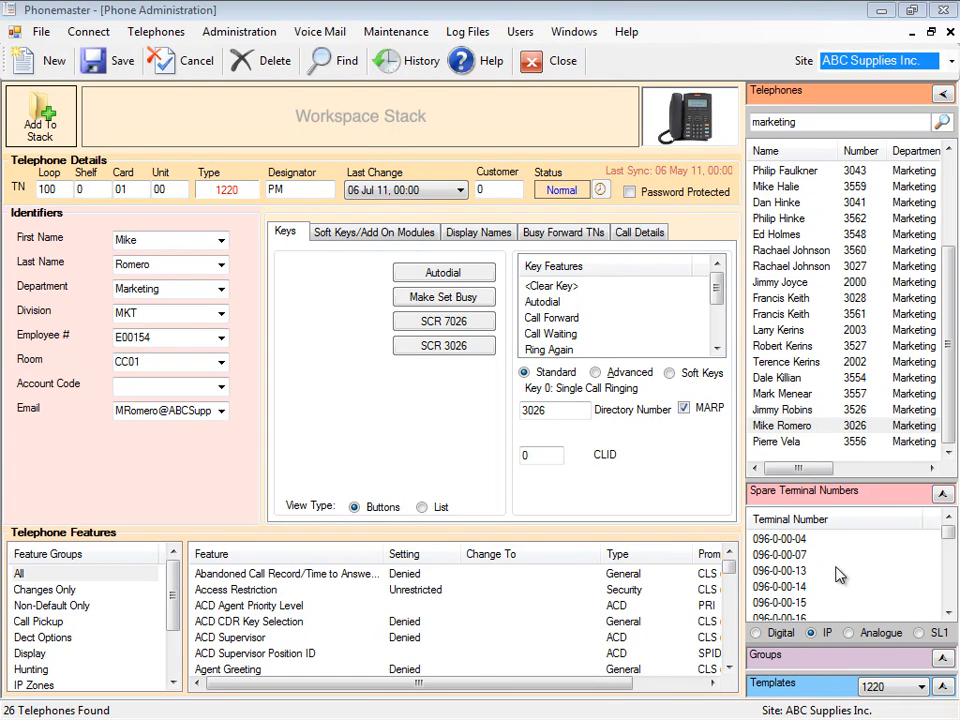
# Generate a Quick Print of the second-to-last Marketing telephone, review its configuration report and close it.
pyautogui.click(812, 427)
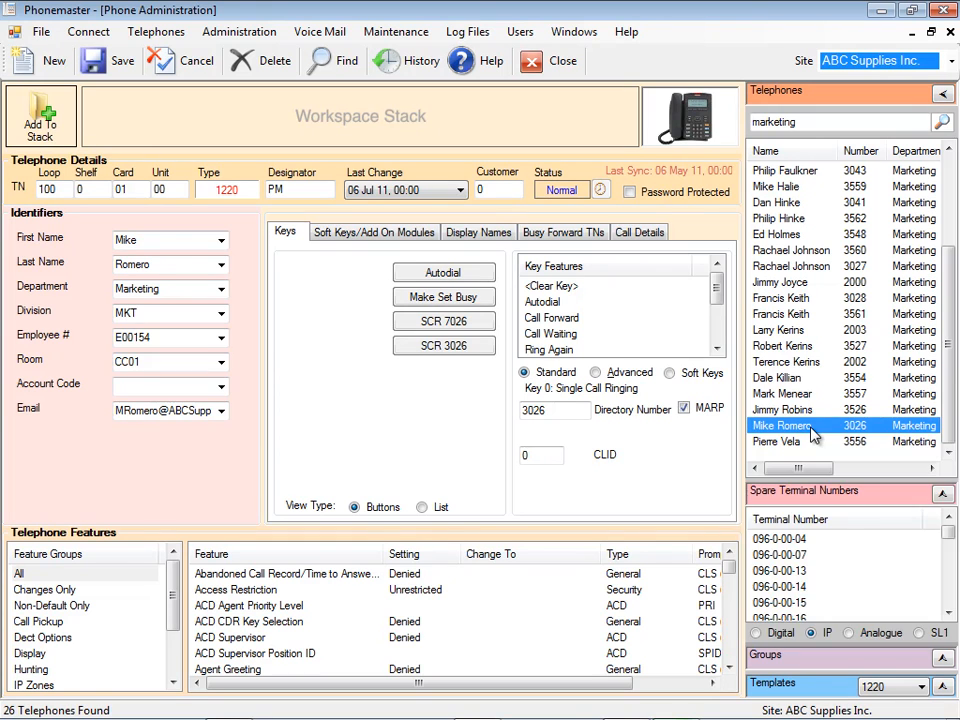
pyautogui.rightClick(814, 433)
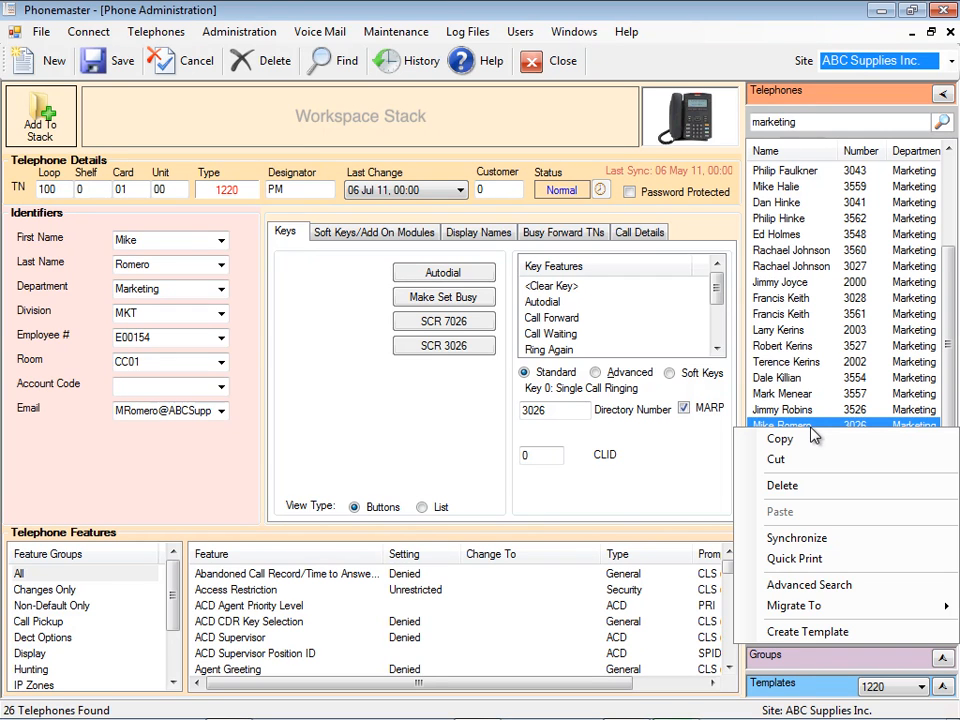
pyautogui.click(795, 559)
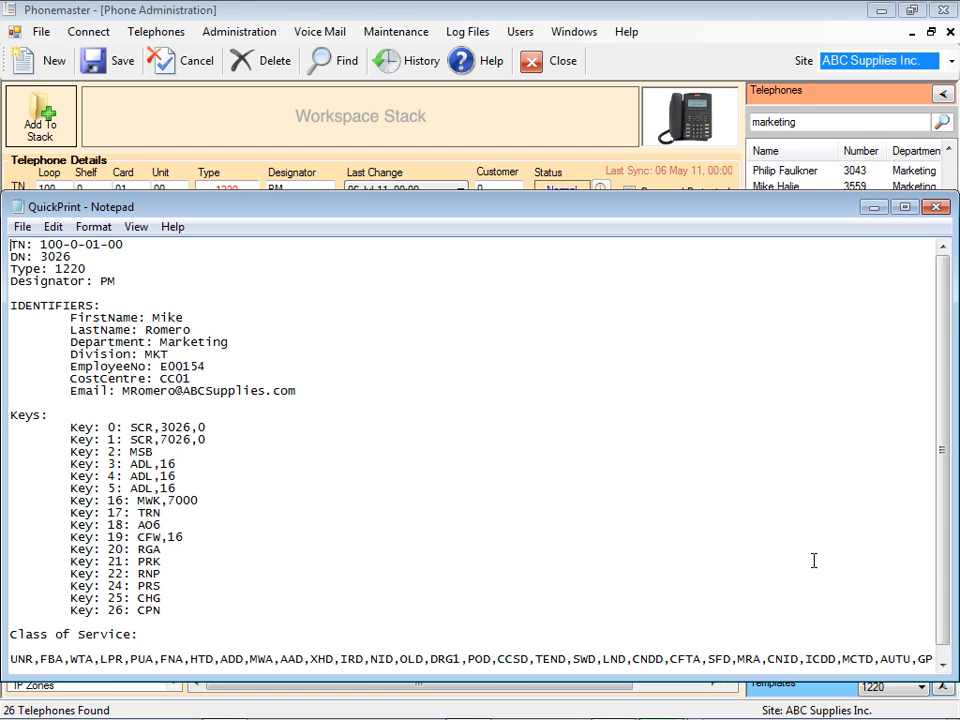
pyautogui.click(937, 208)
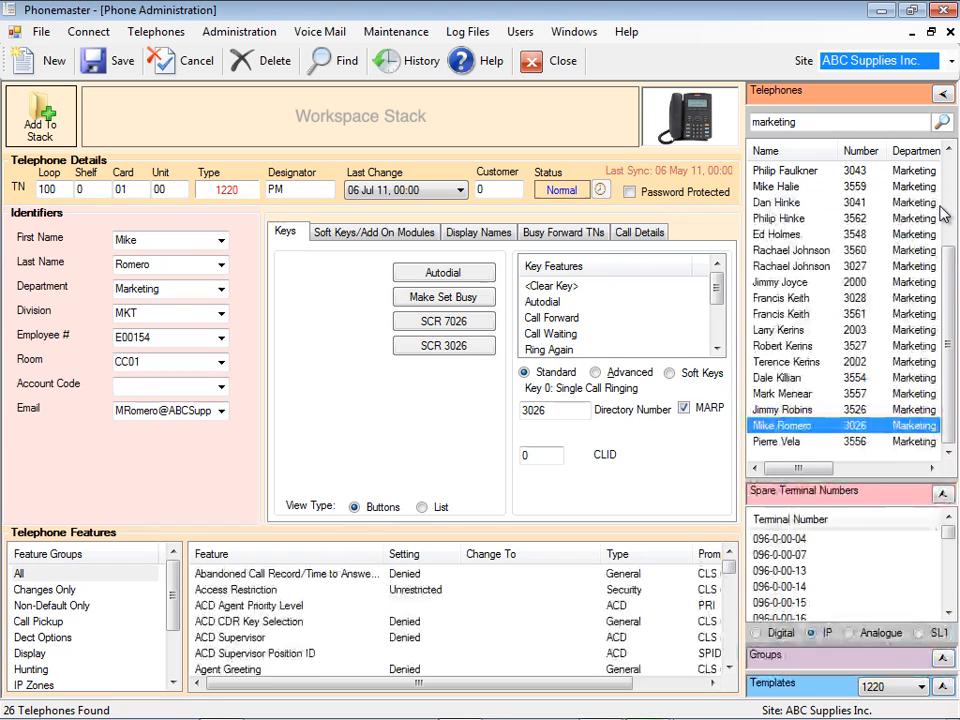
# Review the General Filters, Features, Parameters and Keys criteria of the Advanced Search, and leave it without searching.
pyautogui.rightClick(801, 426)
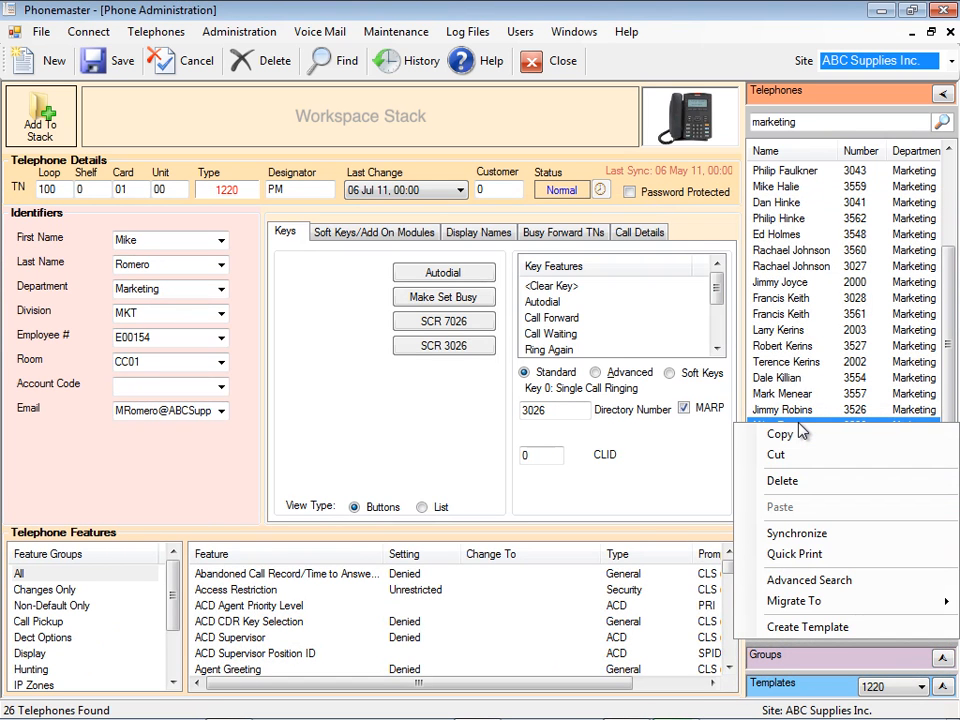
pyautogui.click(808, 580)
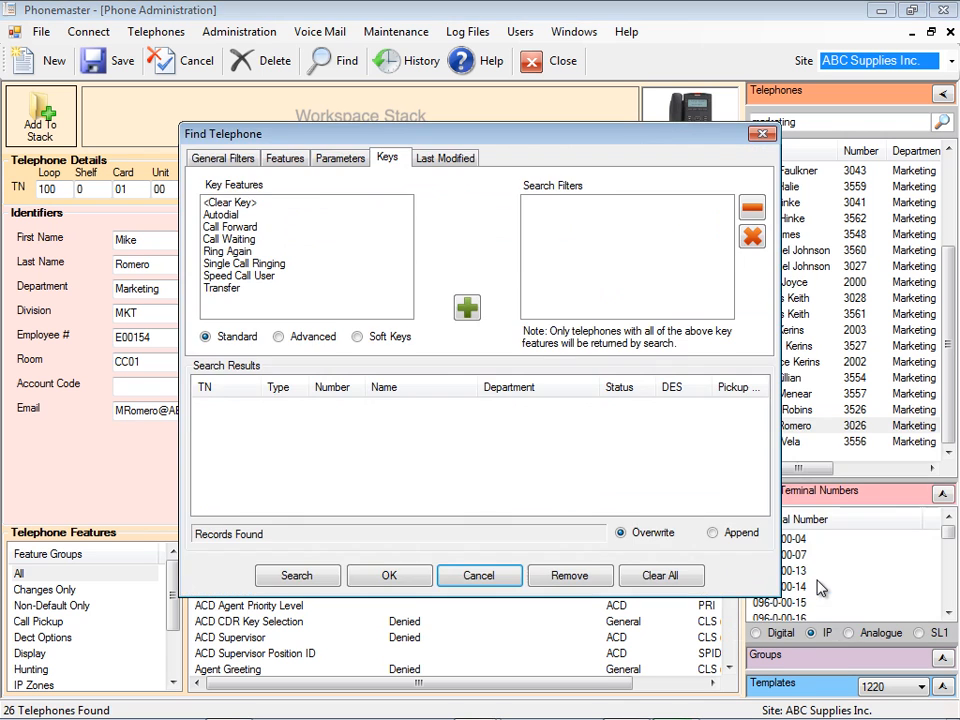
pyautogui.click(221, 160)
pyautogui.click(288, 158)
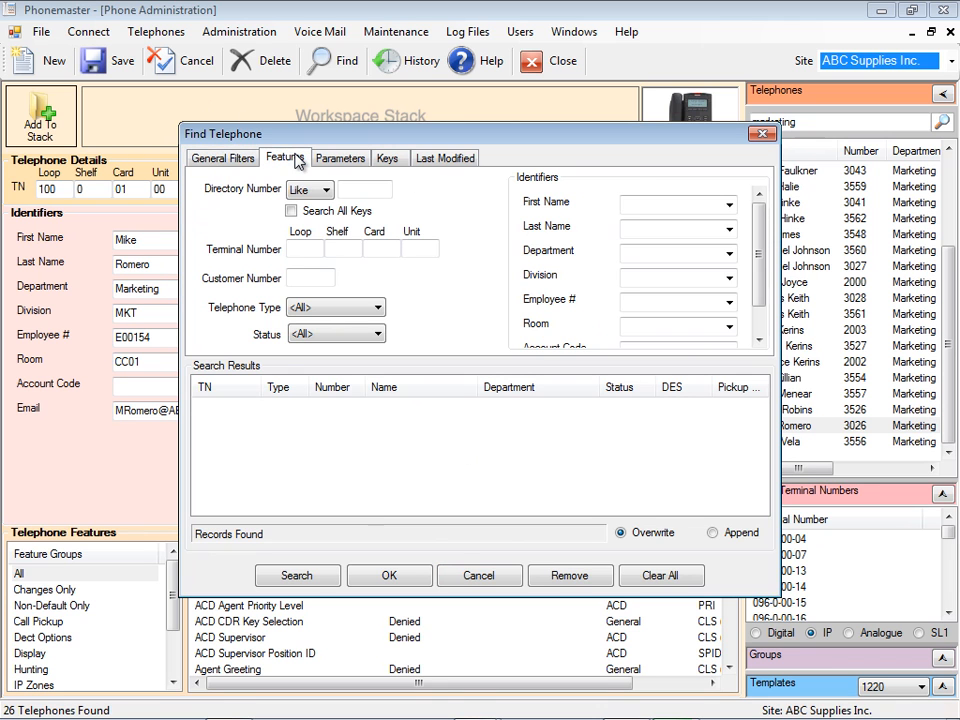
pyautogui.click(358, 163)
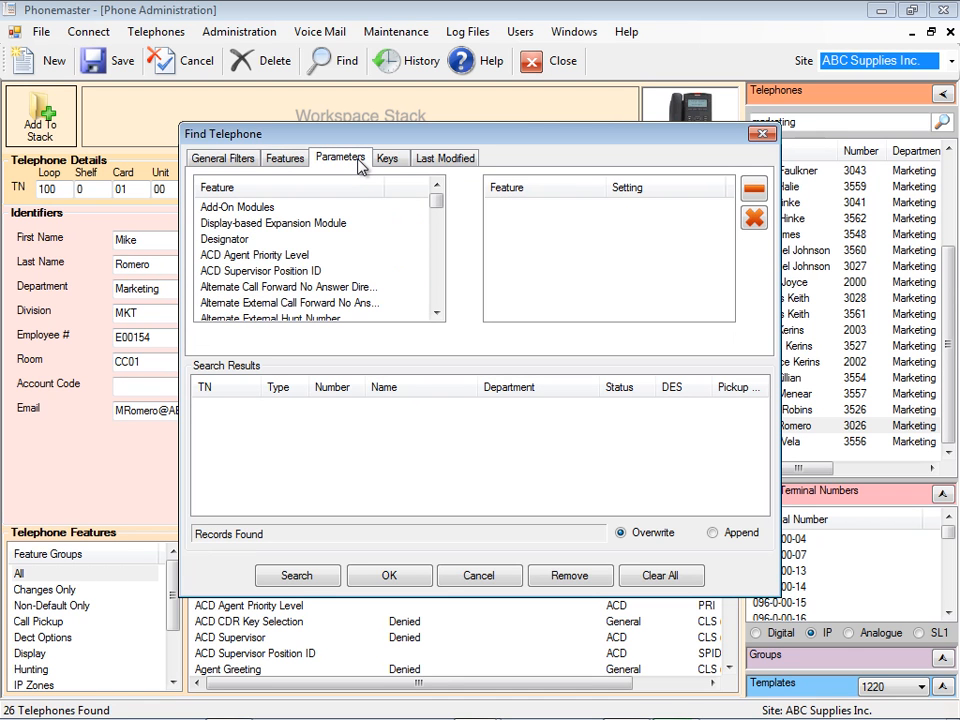
pyautogui.click(388, 163)
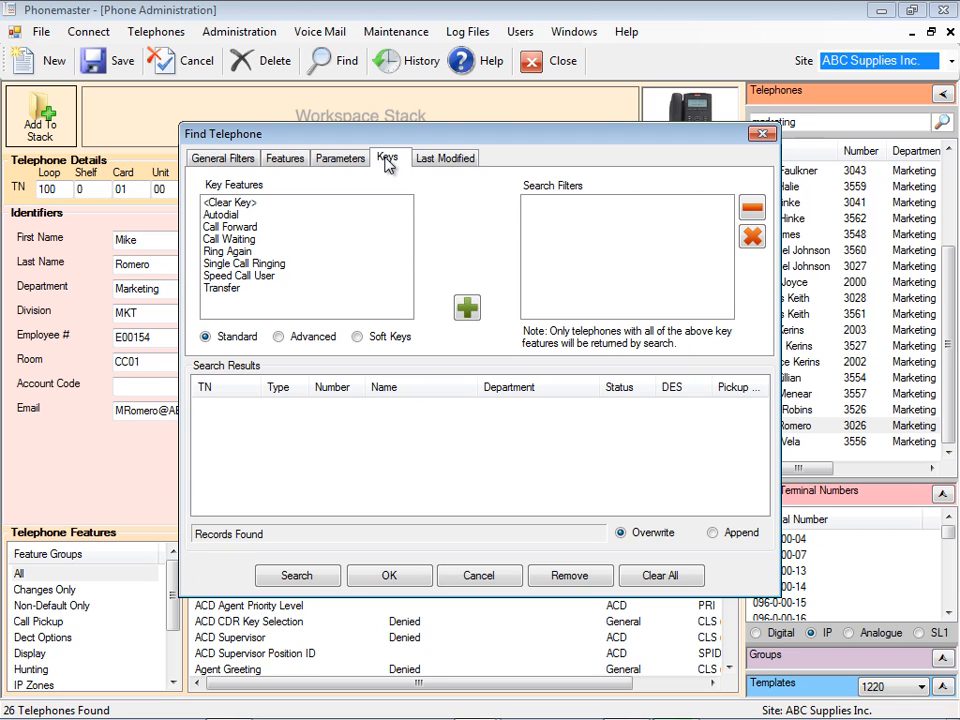
pyautogui.click(478, 576)
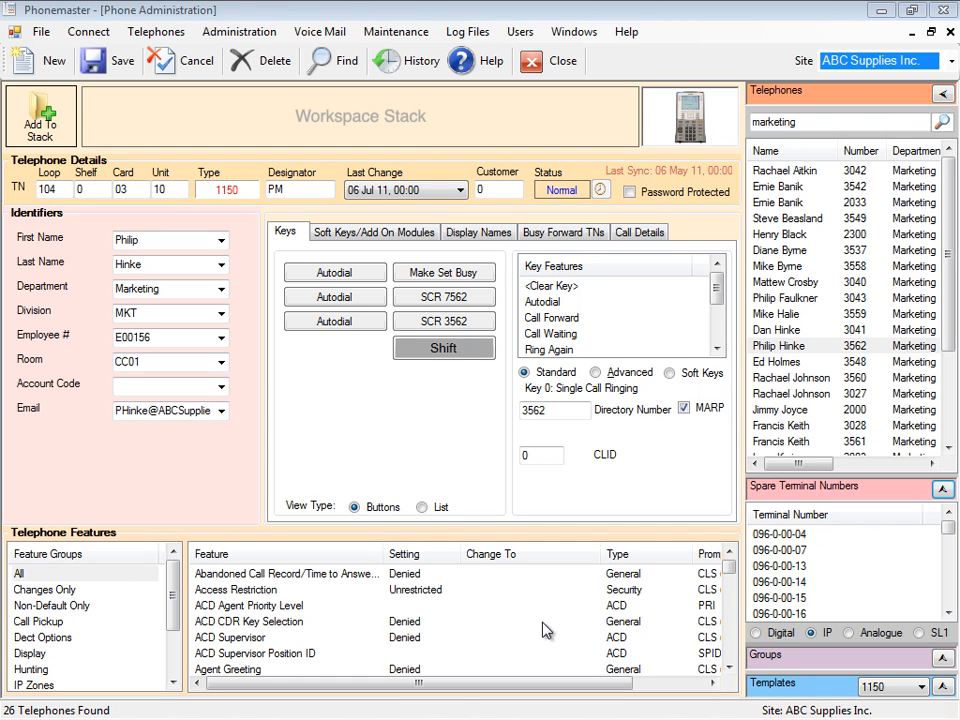
# Try to move the first Marketing telephone to spare terminal number 096-0-00-15, declining the move confirmation.
pyautogui.doubleClick(788, 174)
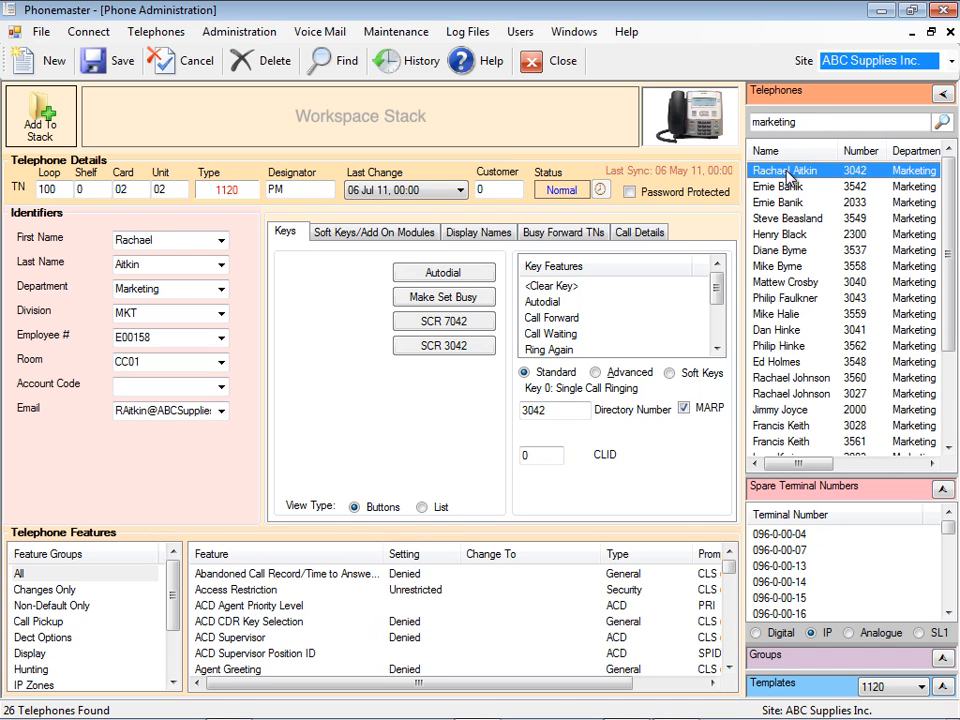
pyautogui.doubleClick(785, 598)
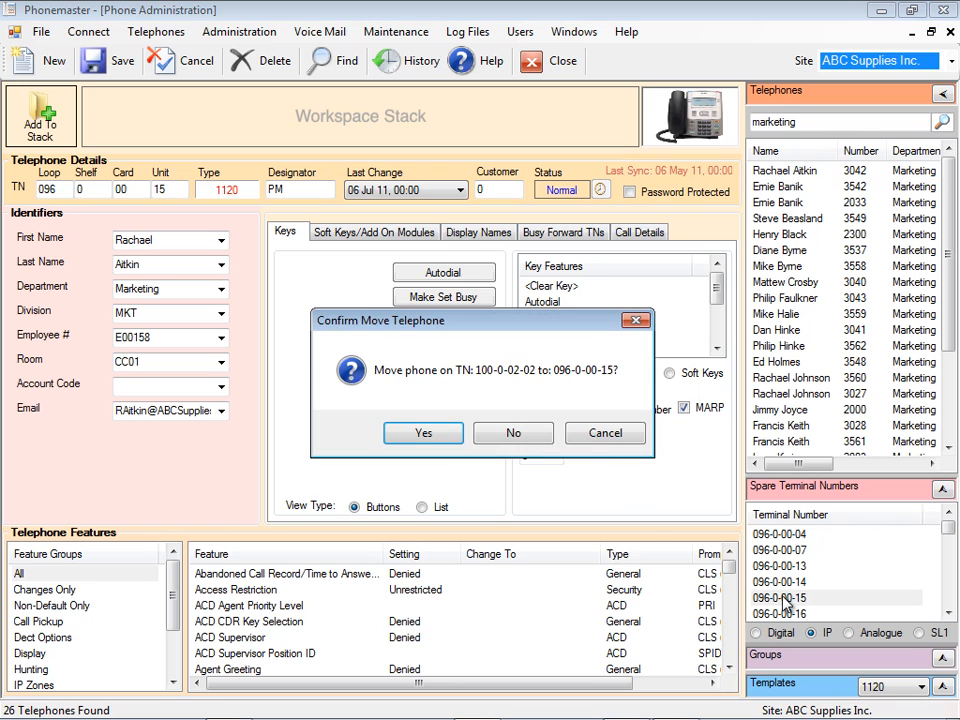
pyautogui.click(516, 437)
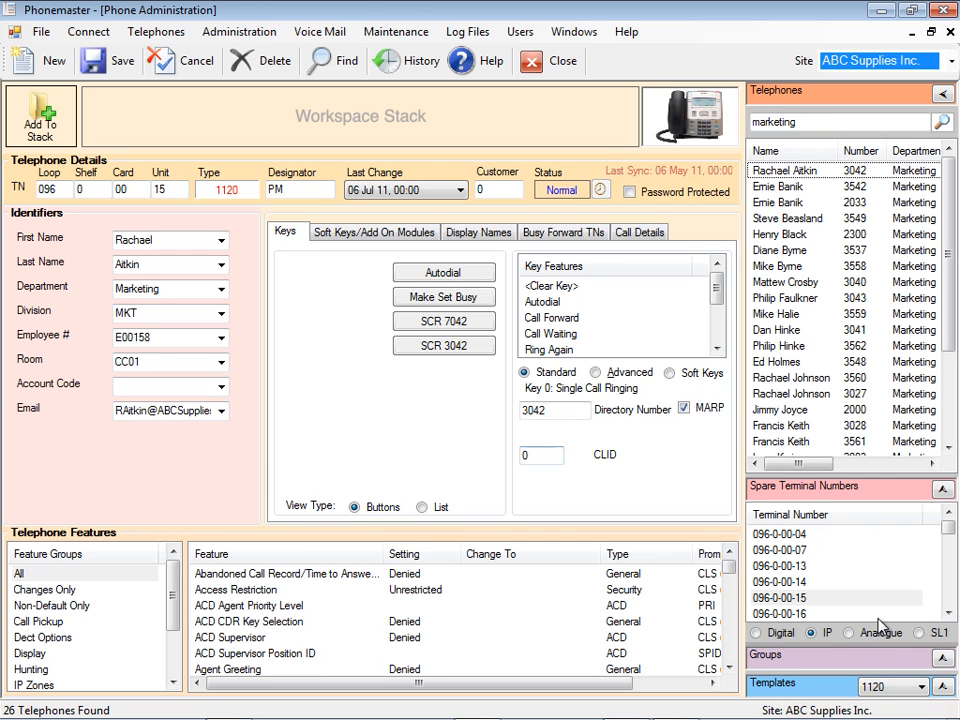
# Create a telephone group named "My Group" from the third through ninth telephones in the Marketing list.
pyautogui.click(943, 660)
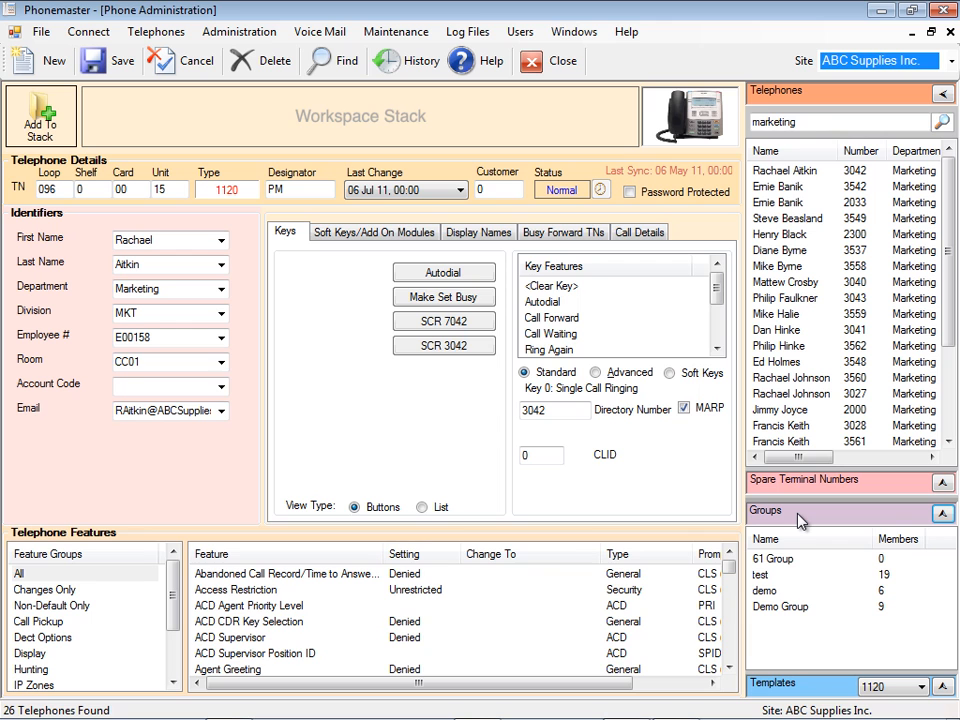
pyautogui.click(786, 203)
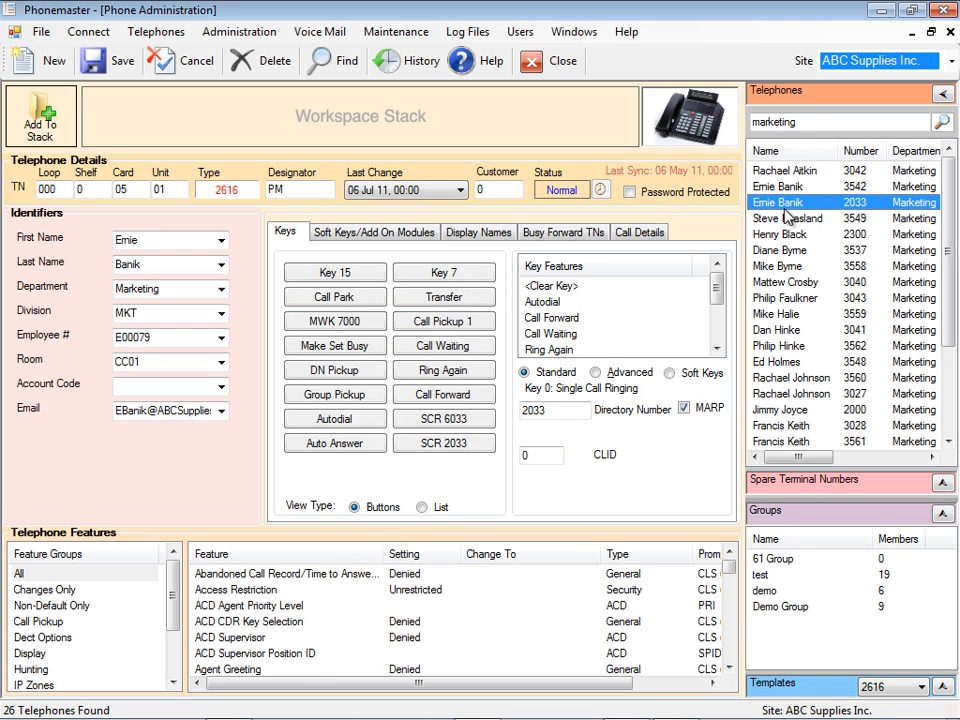
pyautogui.keyDown('shift'); pyautogui.click(797, 299); pyautogui.keyUp('shift')
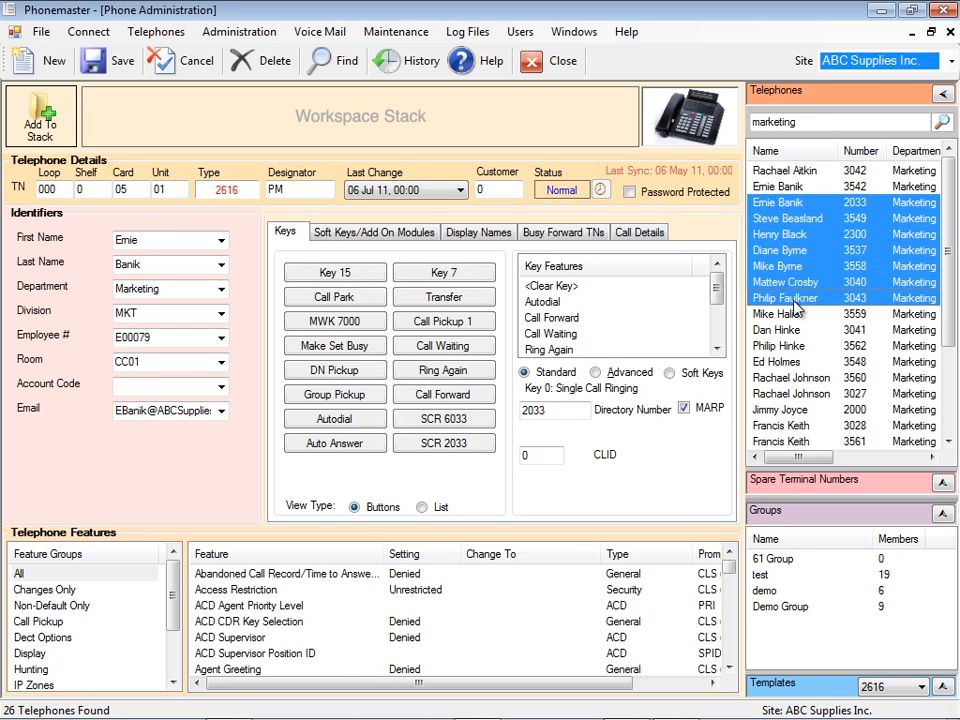
pyautogui.moveTo(799, 236); pyautogui.dragTo(813, 647)
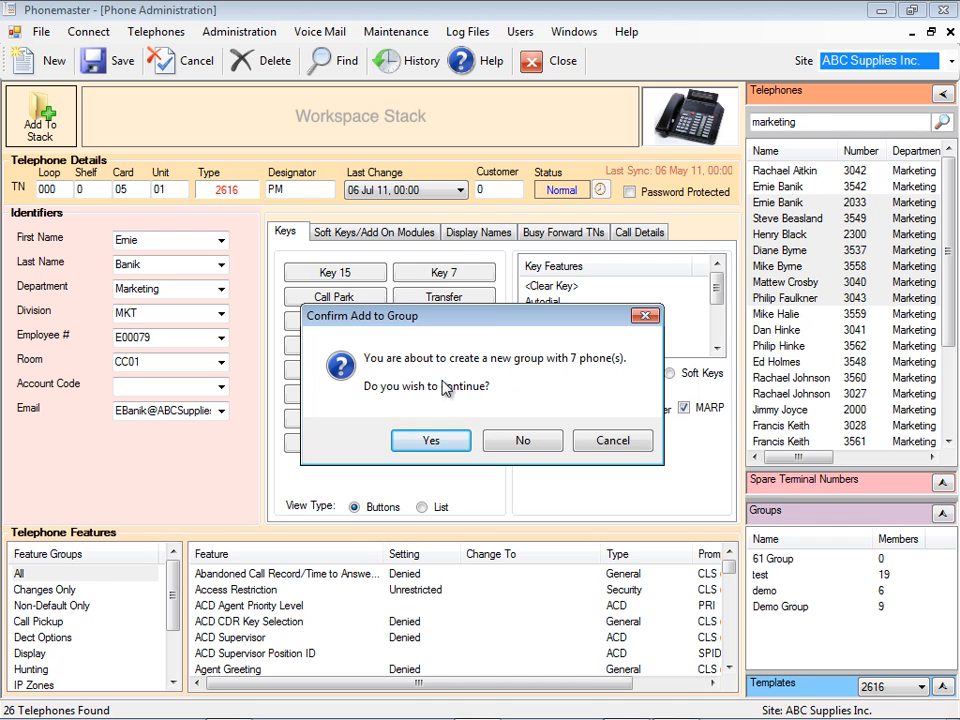
pyautogui.click(430, 441)
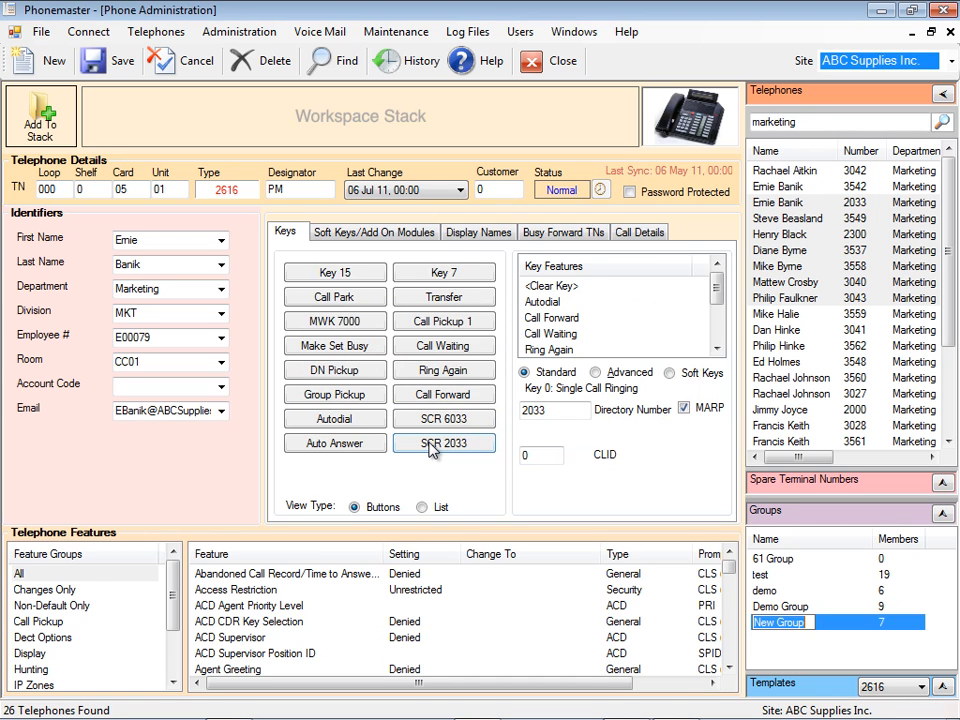
pyautogui.write('My ')
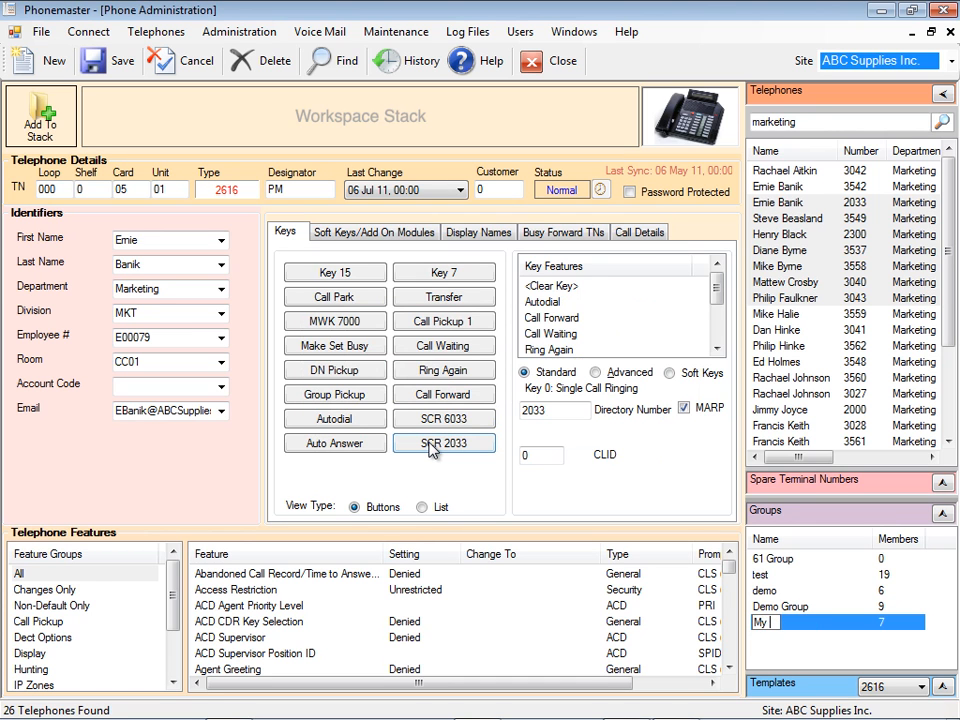
pyautogui.write('Group')
pyautogui.press('Return')
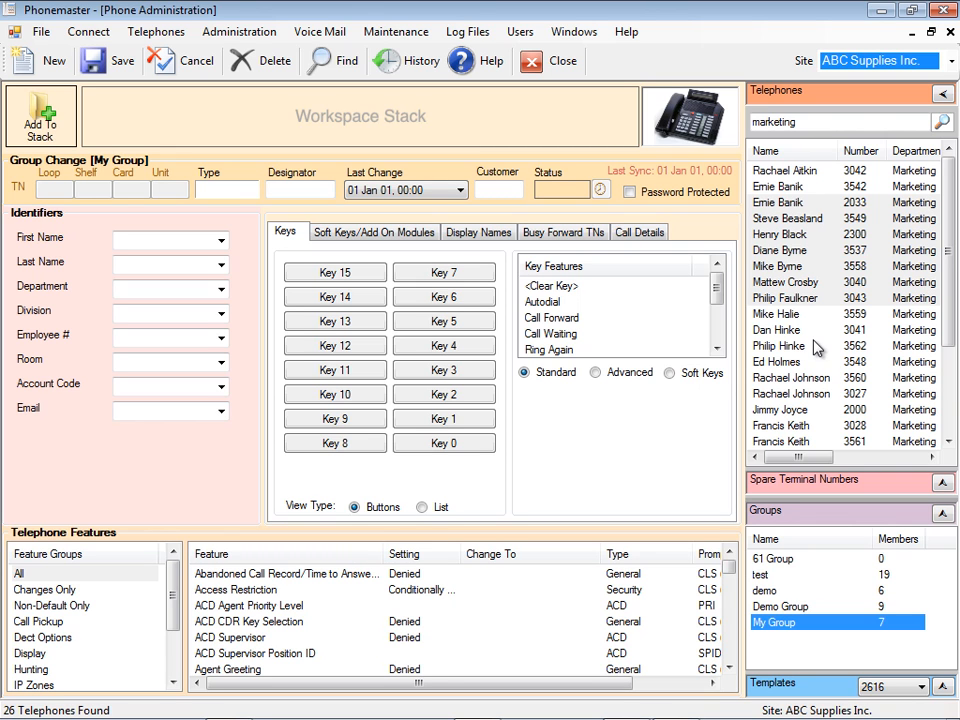
# Open Marketing telephone 104-0-03-10 and look through its advanced key features and telephone features.
pyautogui.click(788, 347)
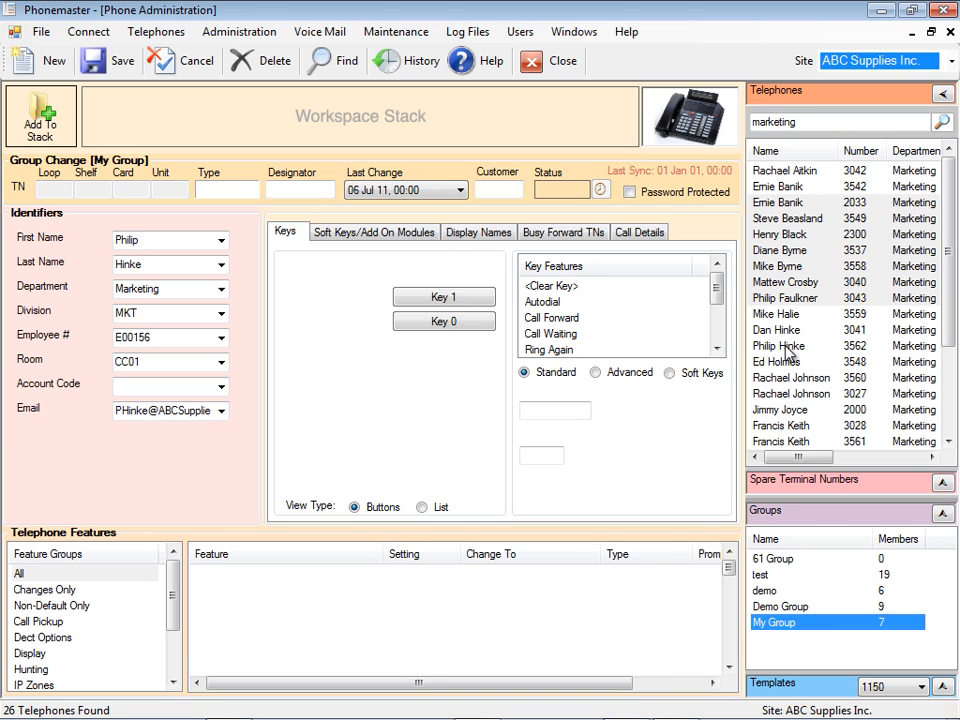
pyautogui.rightClick(788, 349)
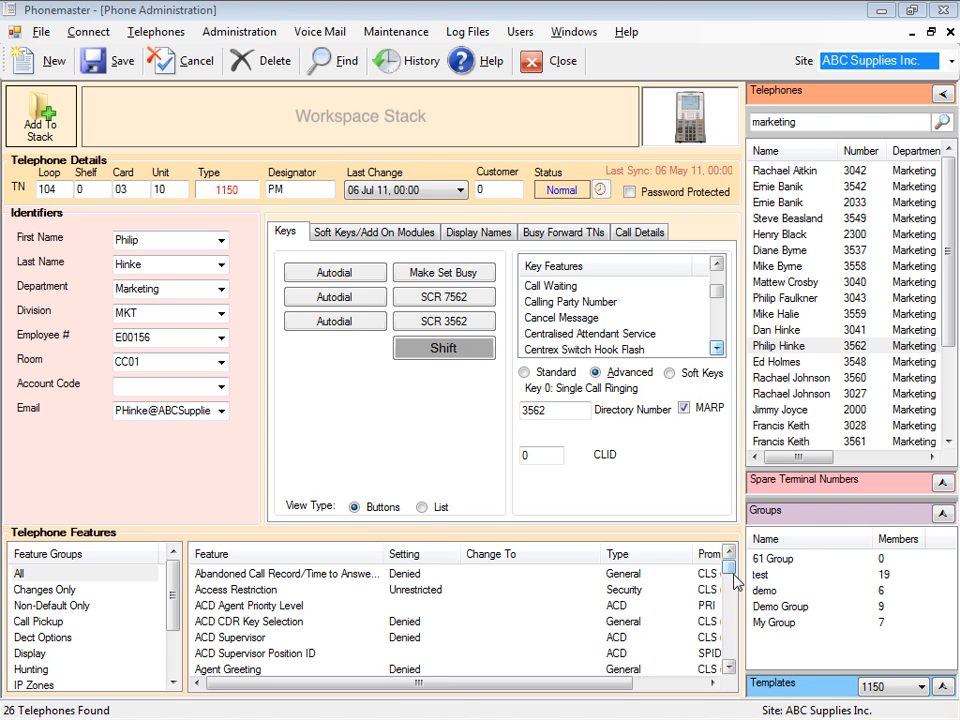
pyautogui.click(716, 347)
pyautogui.doubleClick(716, 347)
pyautogui.doubleClick(716, 347)
pyautogui.click(716, 347)
pyautogui.doubleClick(716, 347)
pyautogui.doubleClick(716, 347)
pyautogui.doubleClick(716, 347)
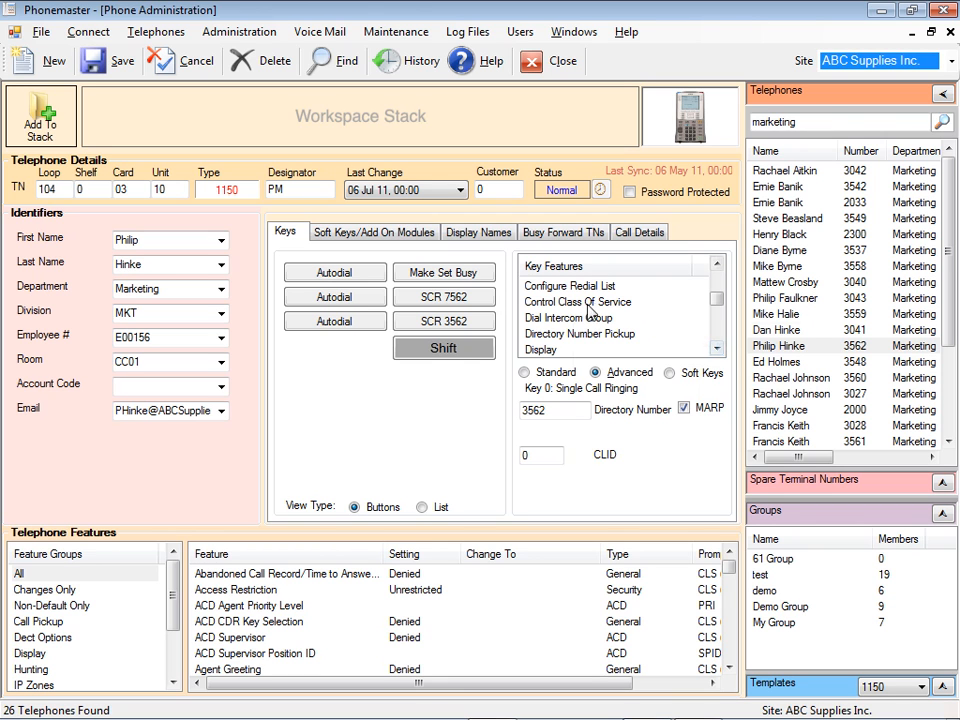
pyautogui.moveTo(579, 311)
pyautogui.moveTo(575, 340)
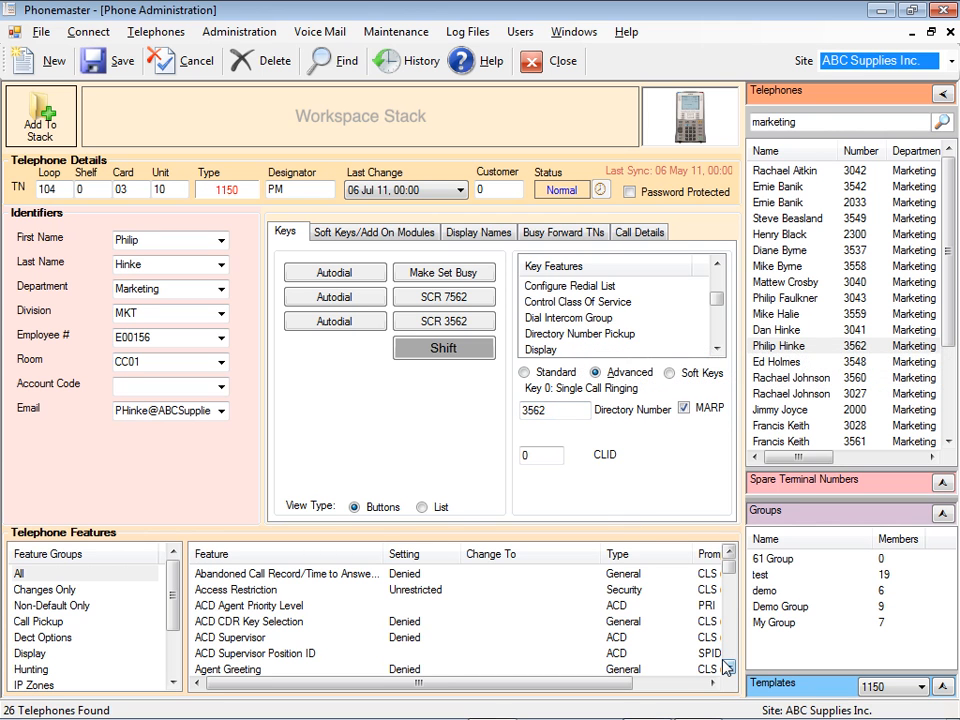
pyautogui.moveTo(729, 671); pyautogui.dragTo(729, 671)
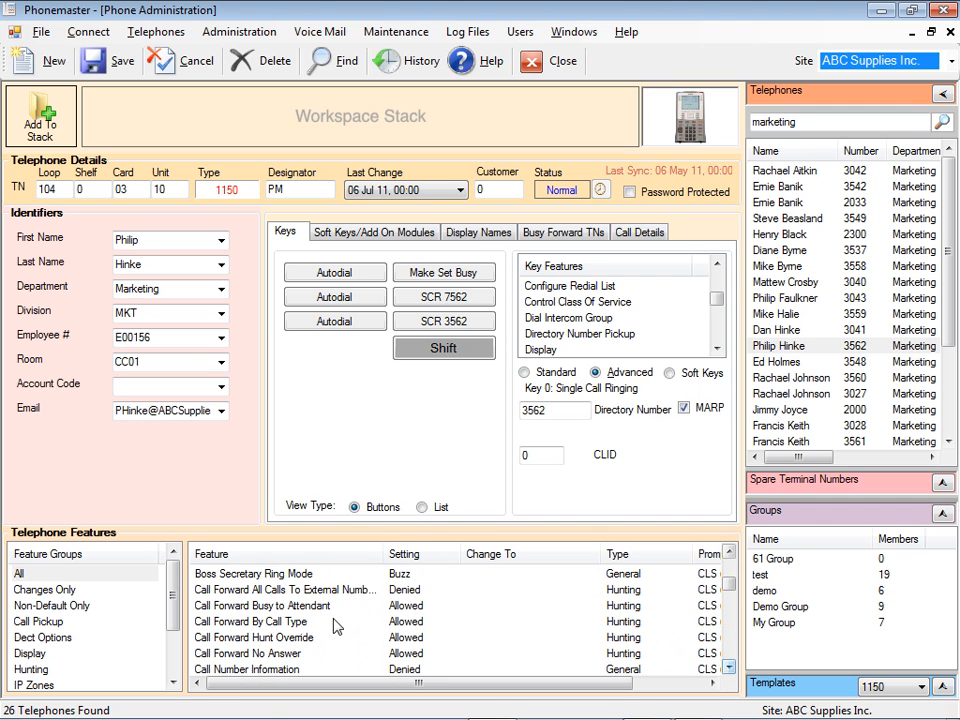
pyautogui.moveTo(253, 630)
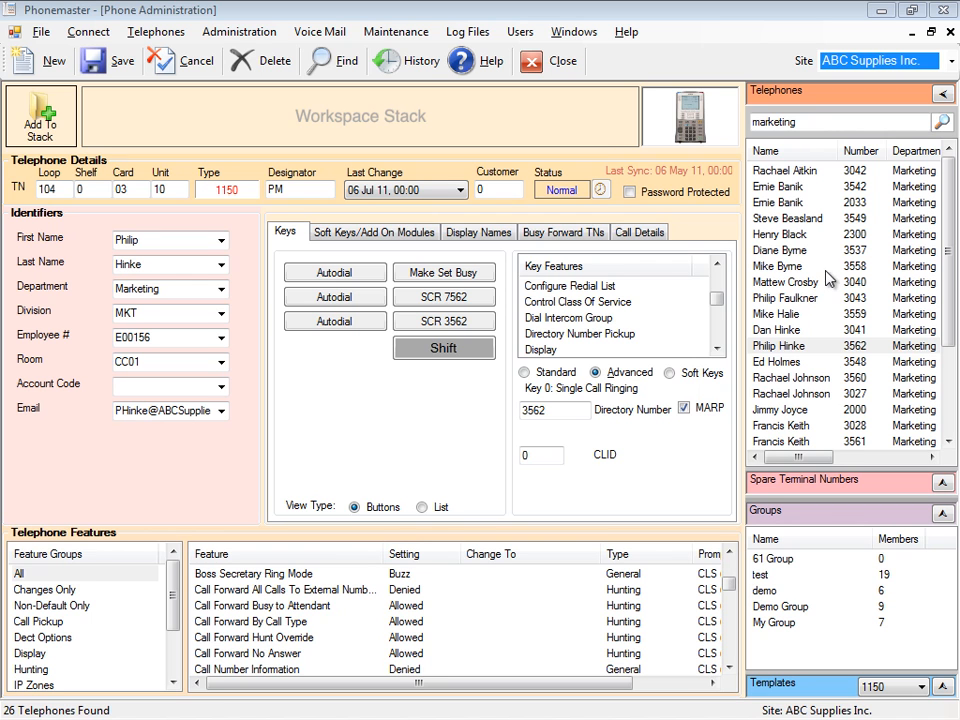
# View telephone 104-0-01-13, and open telephone 104-0-02-02 from the temporarily expanded telephone list.
pyautogui.click(789, 250)
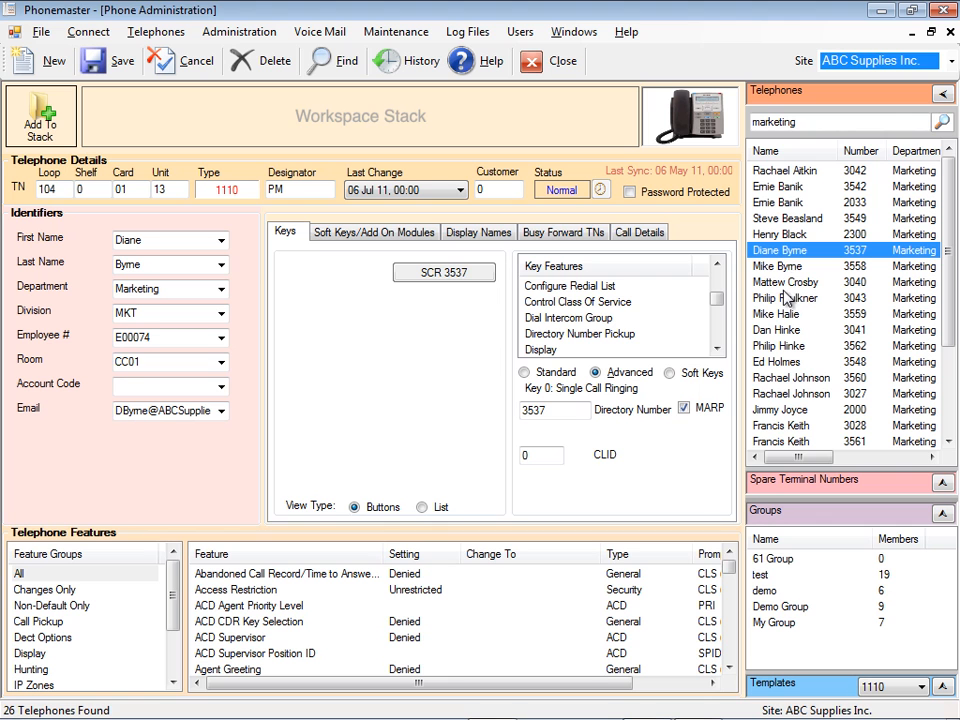
pyautogui.click(943, 93)
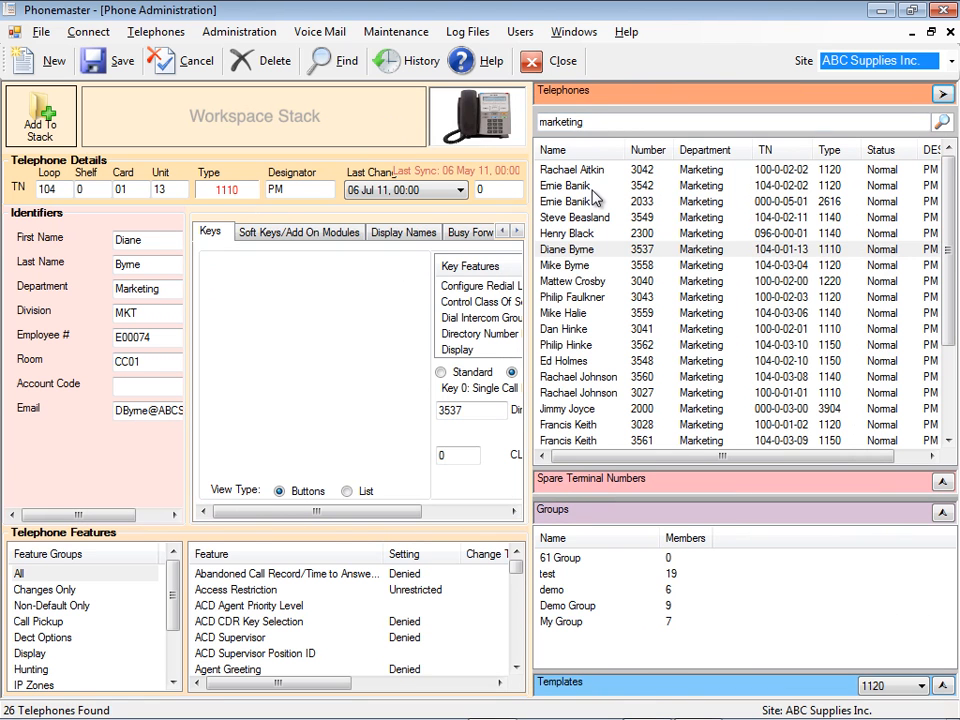
pyautogui.click(592, 187)
pyautogui.click(943, 94)
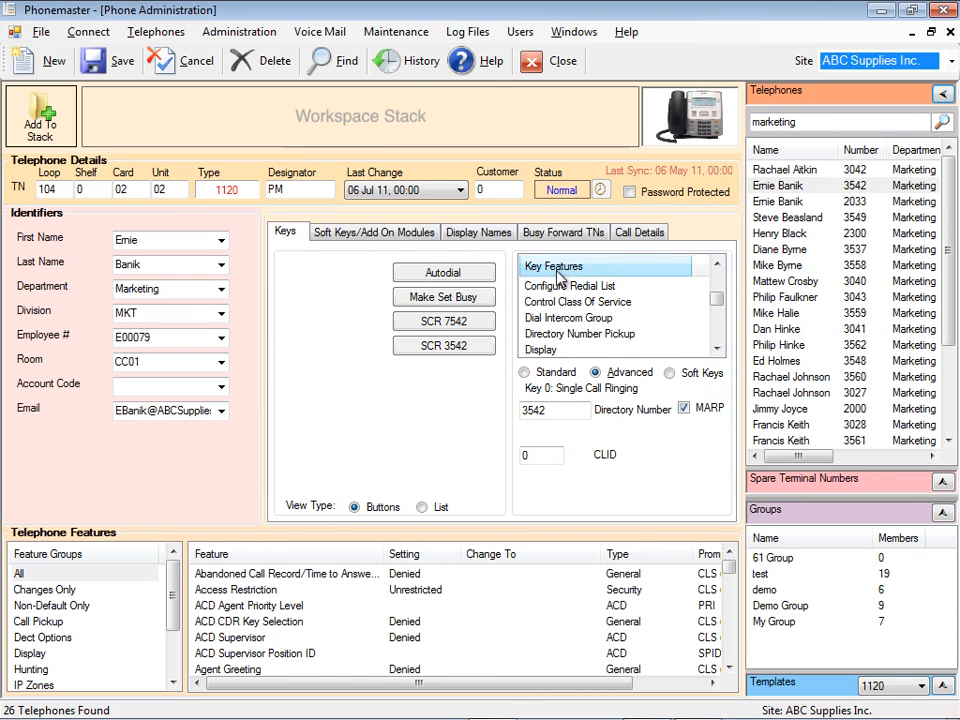
# Replace the Make Set Busy key of telephone 104-0-02-02 with the standard Autodial feature and add the change to the Workspace Stack.
pyautogui.moveTo(718, 300); pyautogui.dragTo(718, 268)
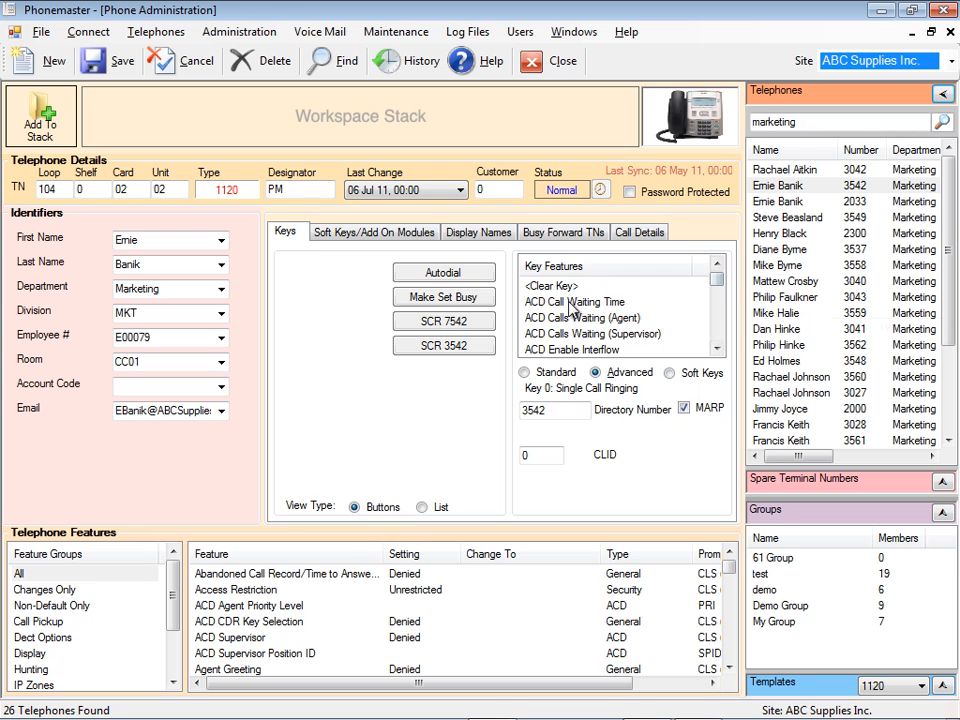
pyautogui.click(526, 372)
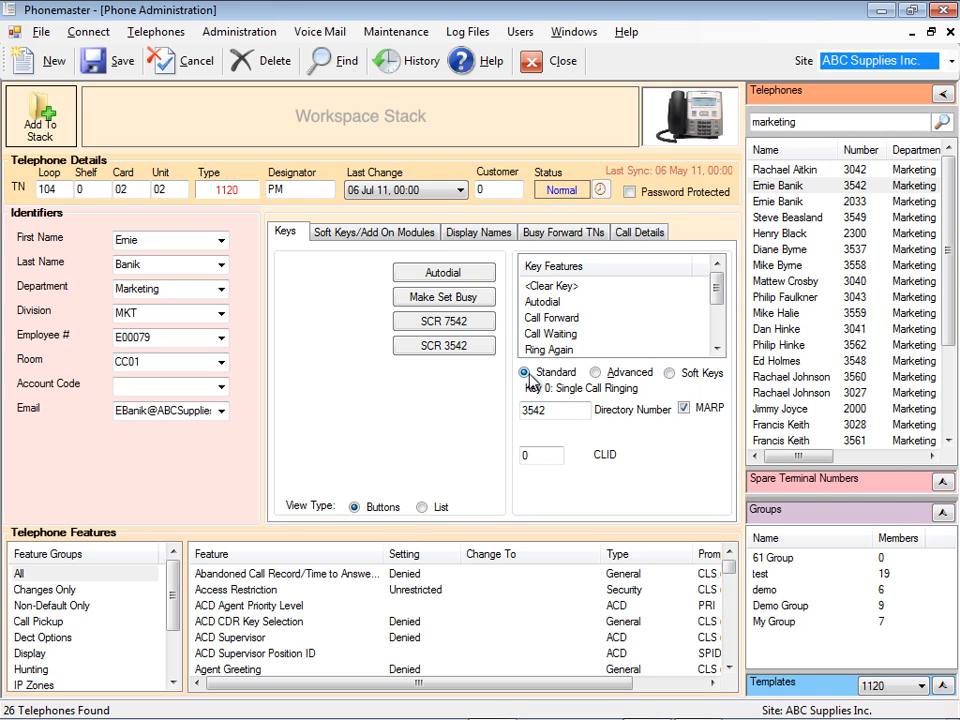
pyautogui.click(545, 302)
pyautogui.moveTo(545, 303); pyautogui.dragTo(438, 304)
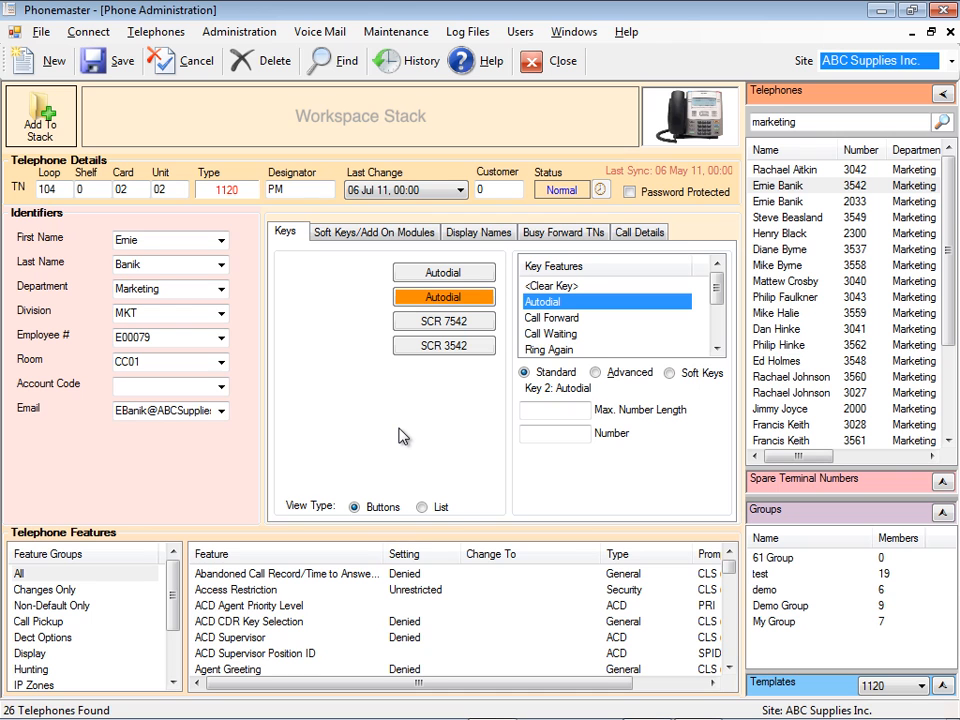
pyautogui.click(42, 120)
pyautogui.moveTo(133, 122)
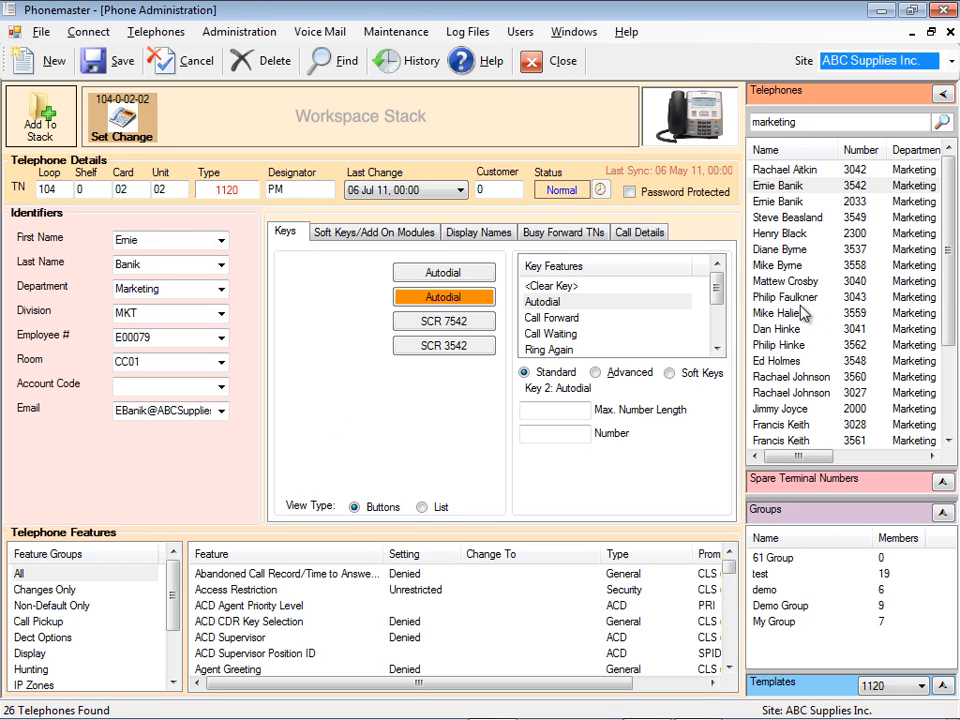
# Assign Autodial to Key 1 of telephone 100-0-02-03 and add the change to the Workspace Stack.
pyautogui.click(798, 299)
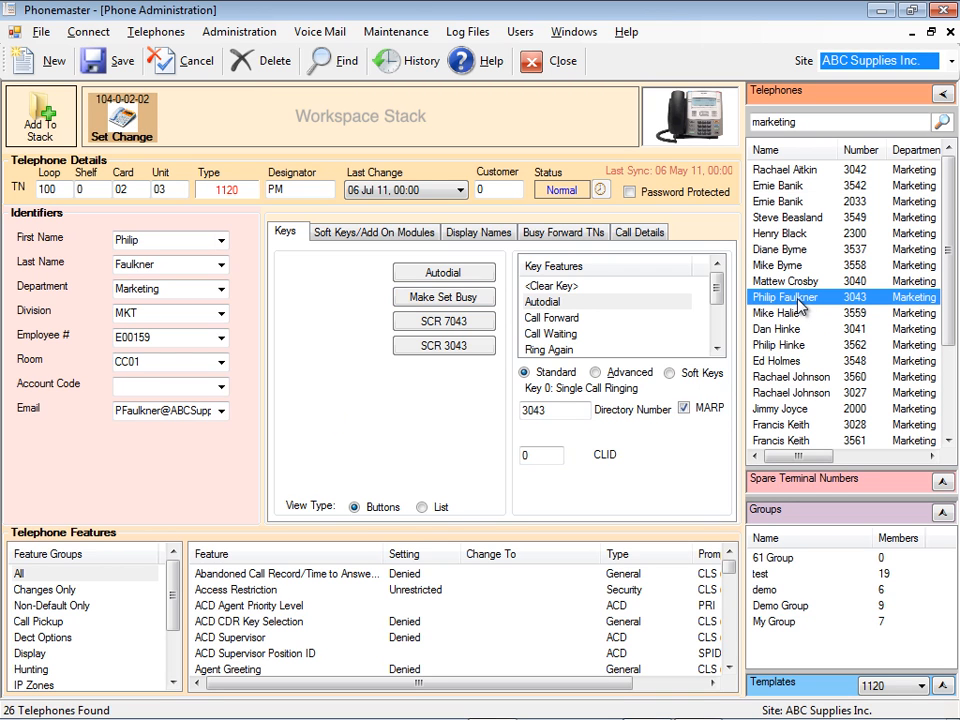
pyautogui.moveTo(550, 303)
pyautogui.moveTo(550, 303); pyautogui.dragTo(420, 328)
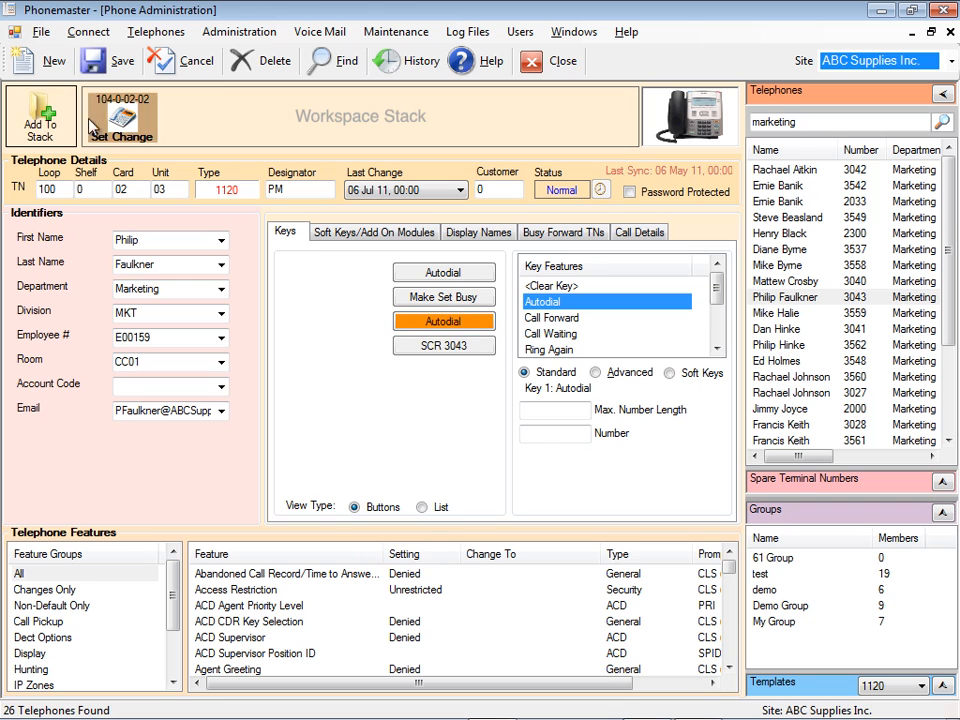
pyautogui.click(40, 118)
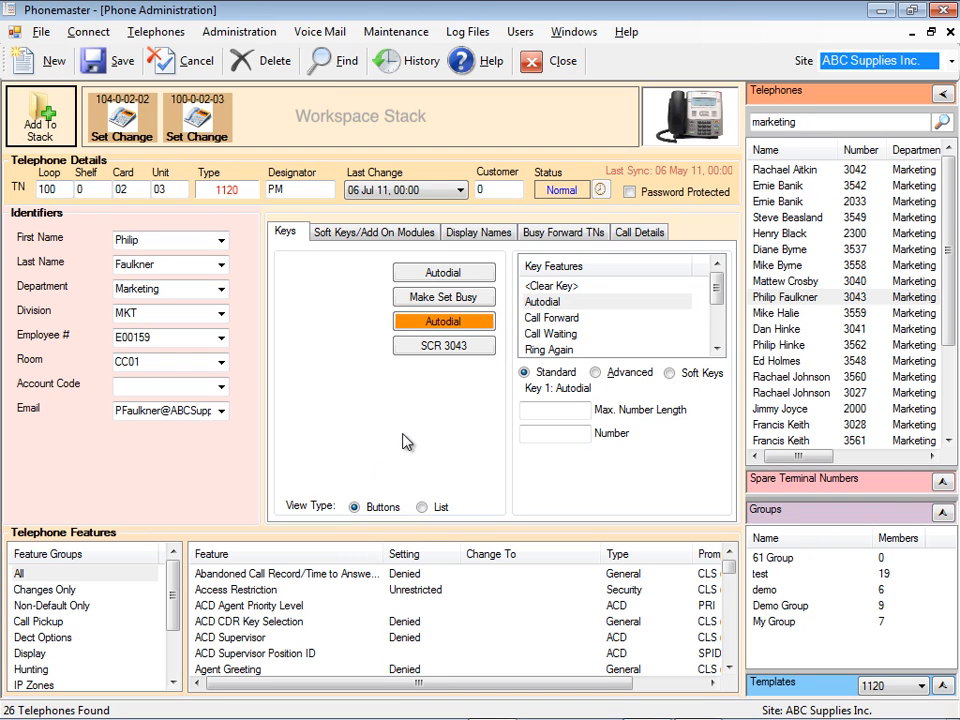
# Reload telephone 104-0-02-02, preview the stacked set changes and recall both of them from the Workspace Stack.
pyautogui.click(795, 190)
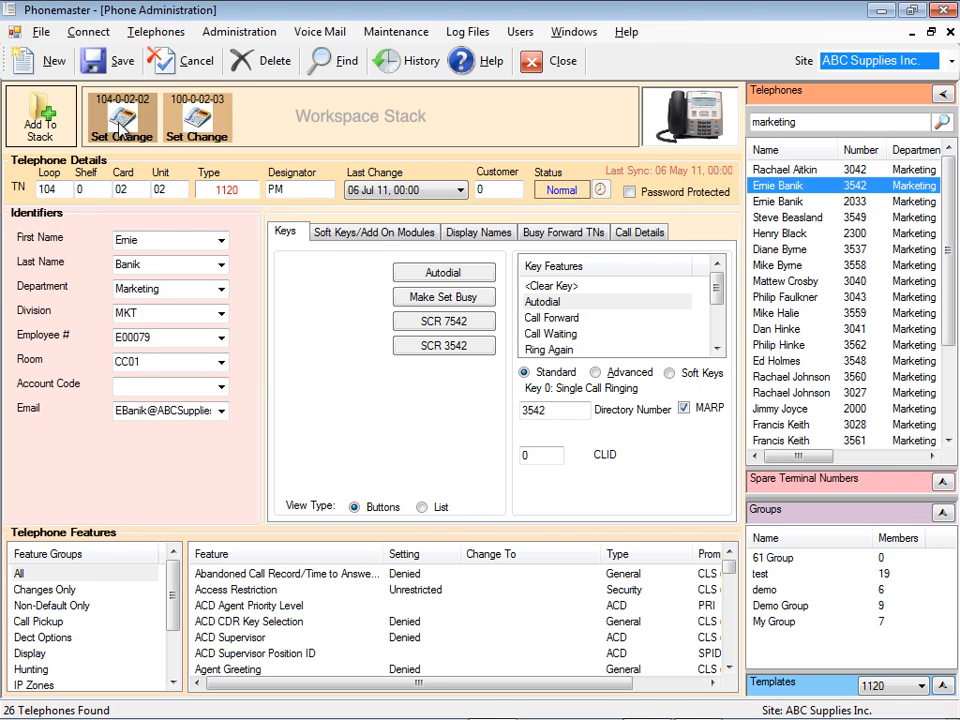
pyautogui.moveTo(213, 128)
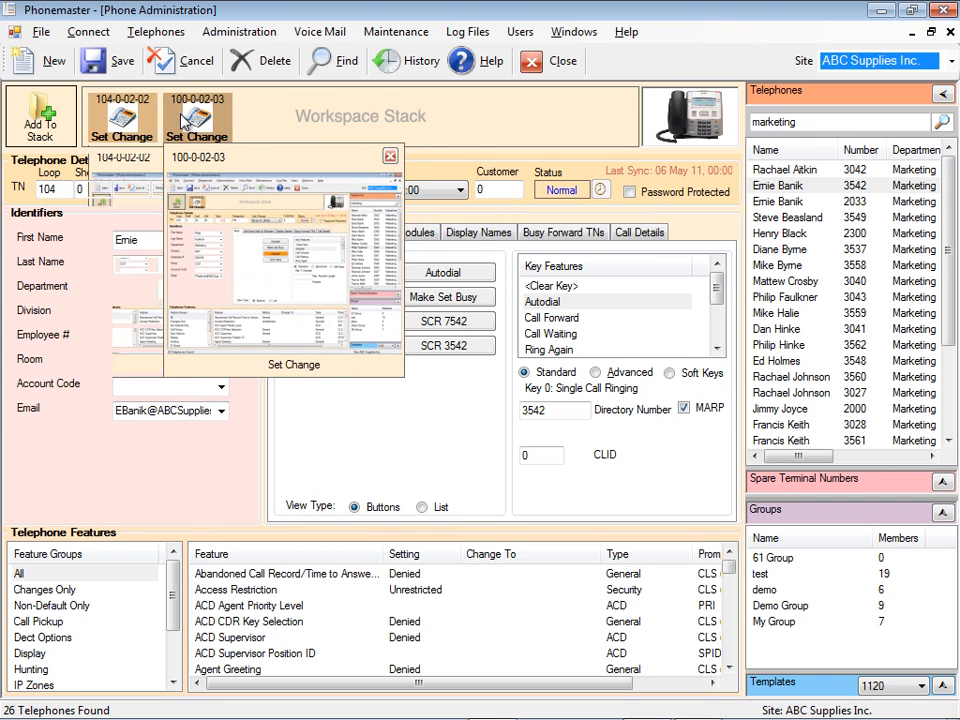
pyautogui.click(118, 124)
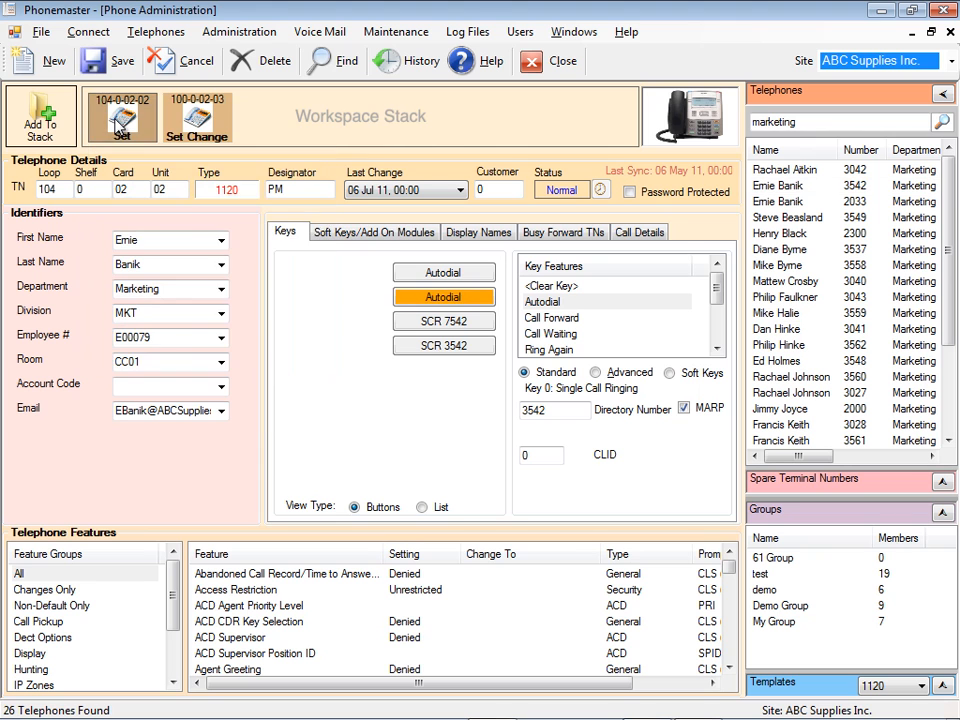
pyautogui.click(206, 126)
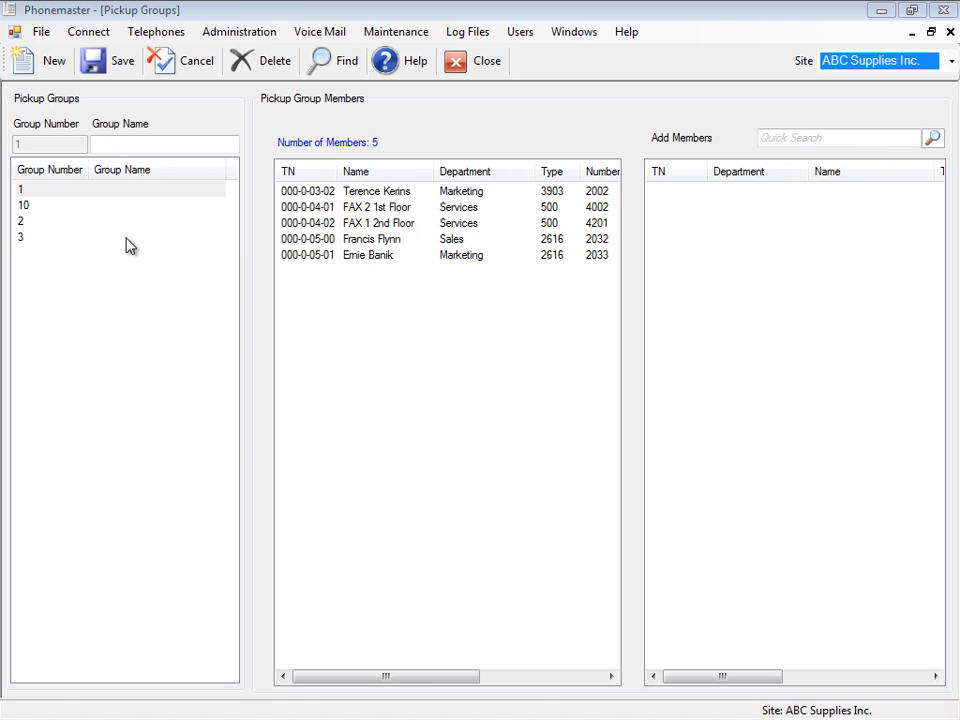
# In Pickup Groups, list all telephones and add those from 096-0-00-01 through 096-0-00-08 to pickup group 2.
pyautogui.click(87, 194)
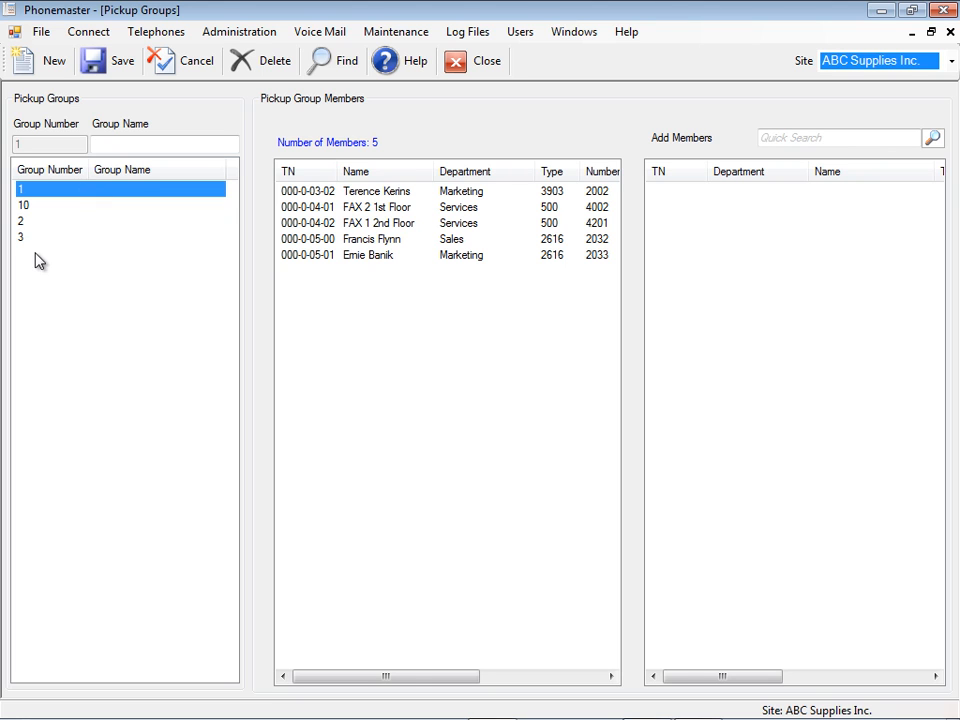
pyautogui.click(24, 222)
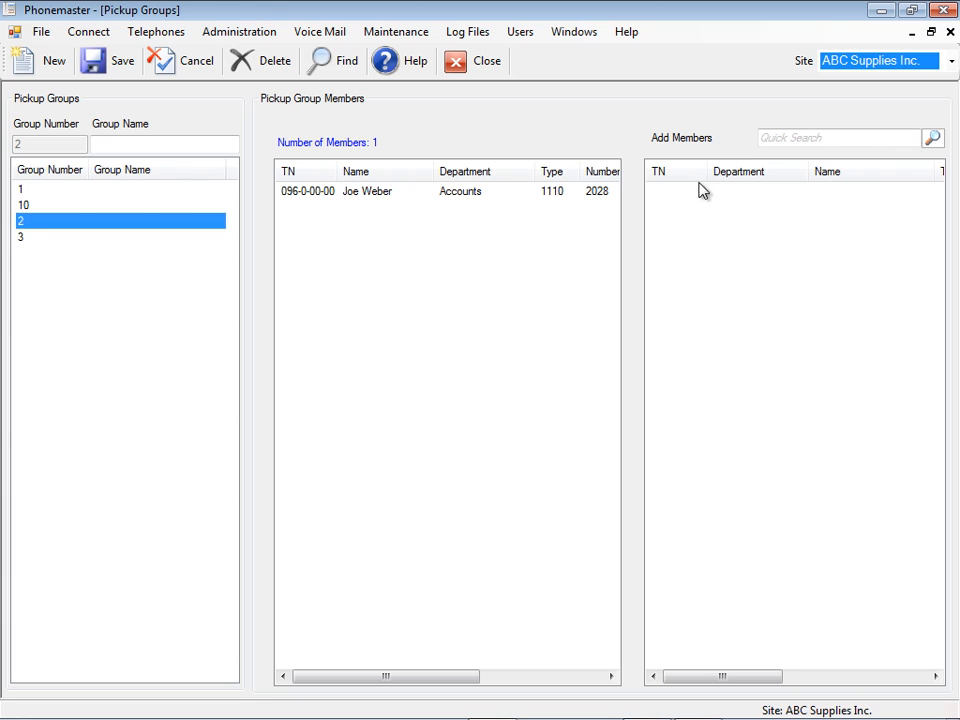
pyautogui.click(800, 136)
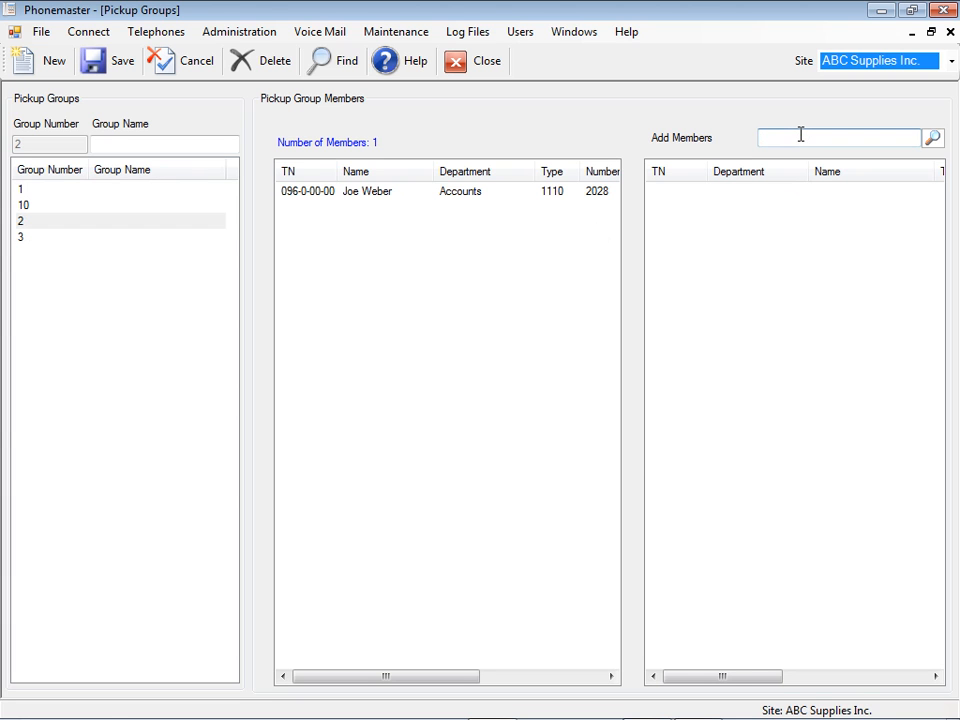
pyautogui.press('Return')
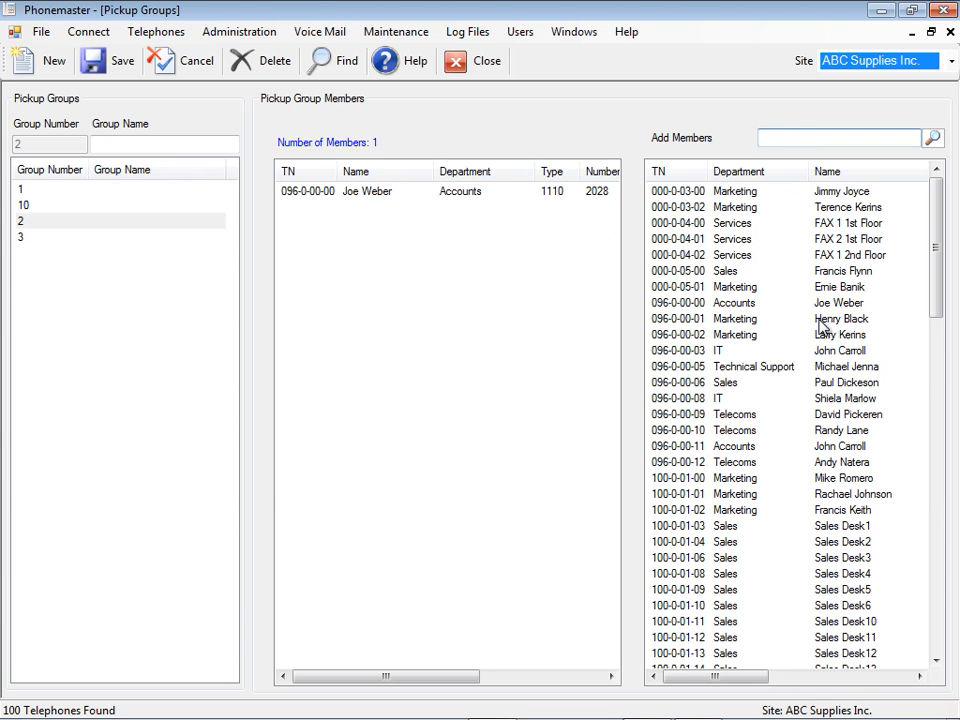
pyautogui.click(702, 319)
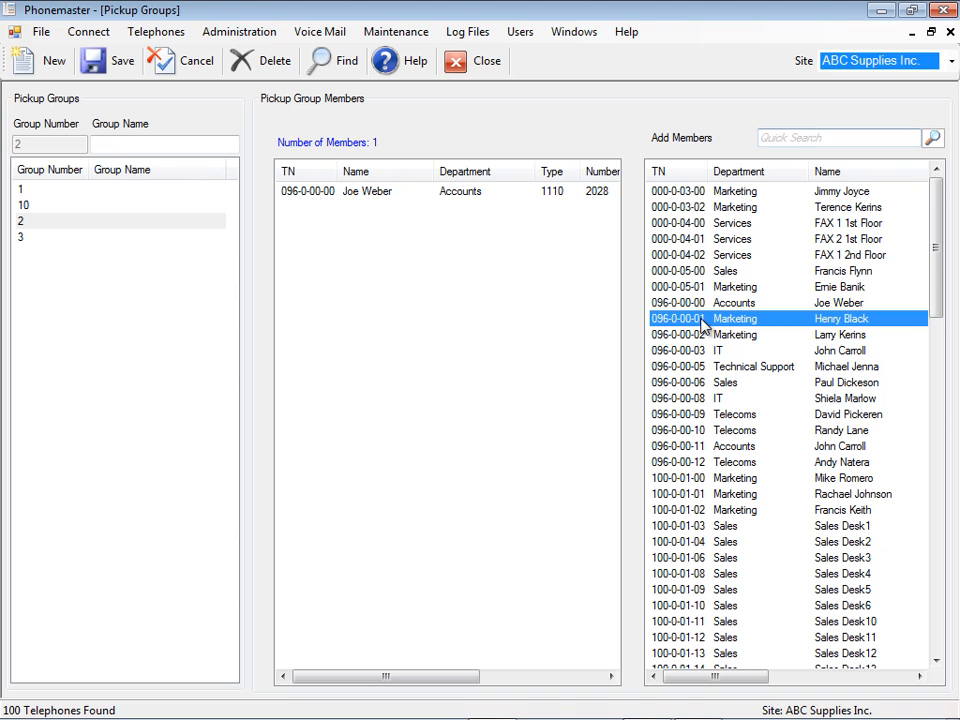
pyautogui.keyDown('shift'); pyautogui.click(706, 400); pyautogui.keyUp('shift')
pyautogui.moveTo(720, 369); pyautogui.dragTo(414, 337)
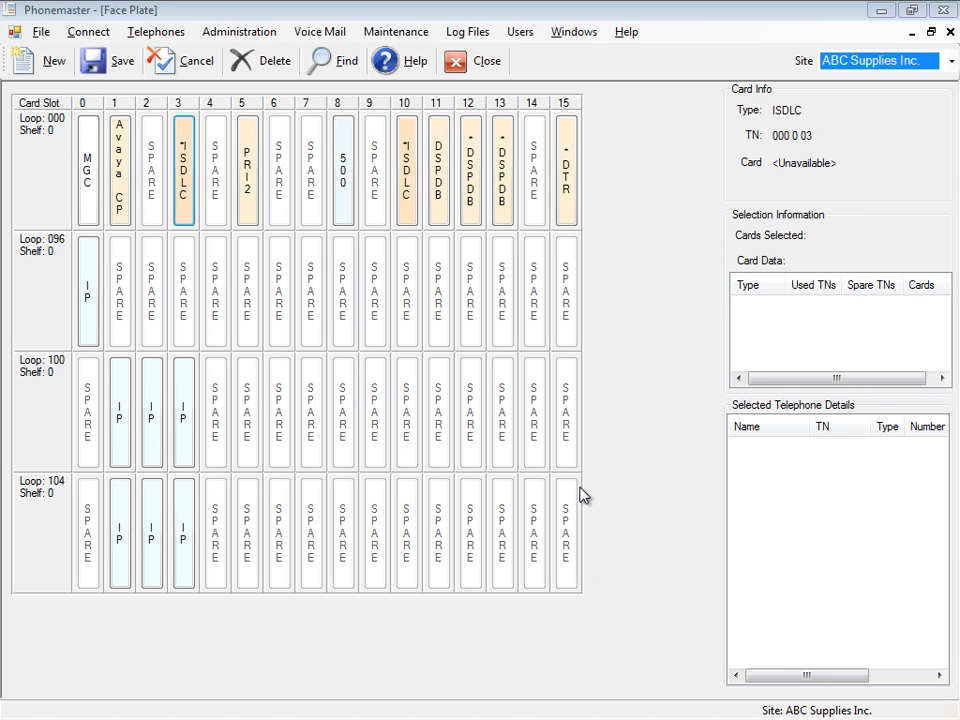
# In the Face Plate view, inspect the IP card 096 0 00, the ISDLC card 000 0 03 and the 500 card 000 0 08.
pyautogui.click(88, 303)
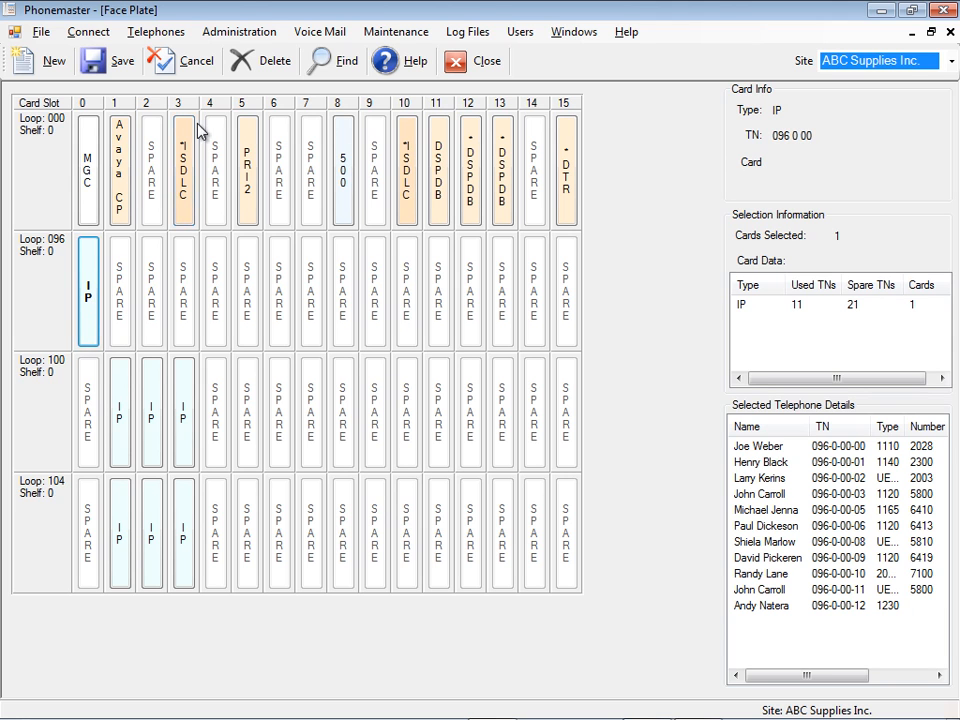
pyautogui.click(188, 183)
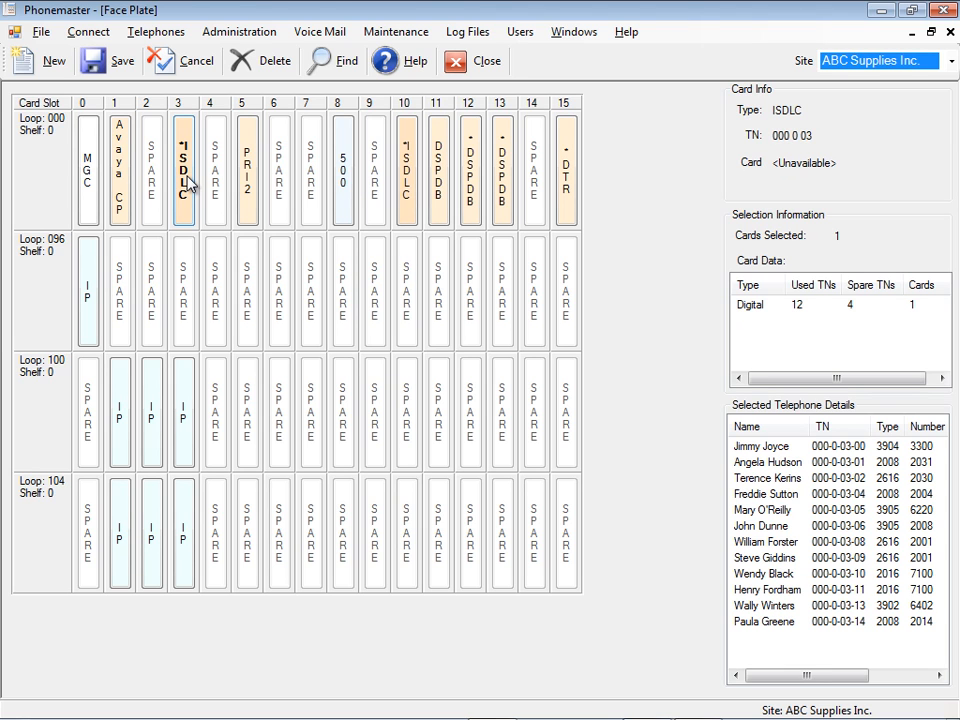
pyautogui.click(345, 180)
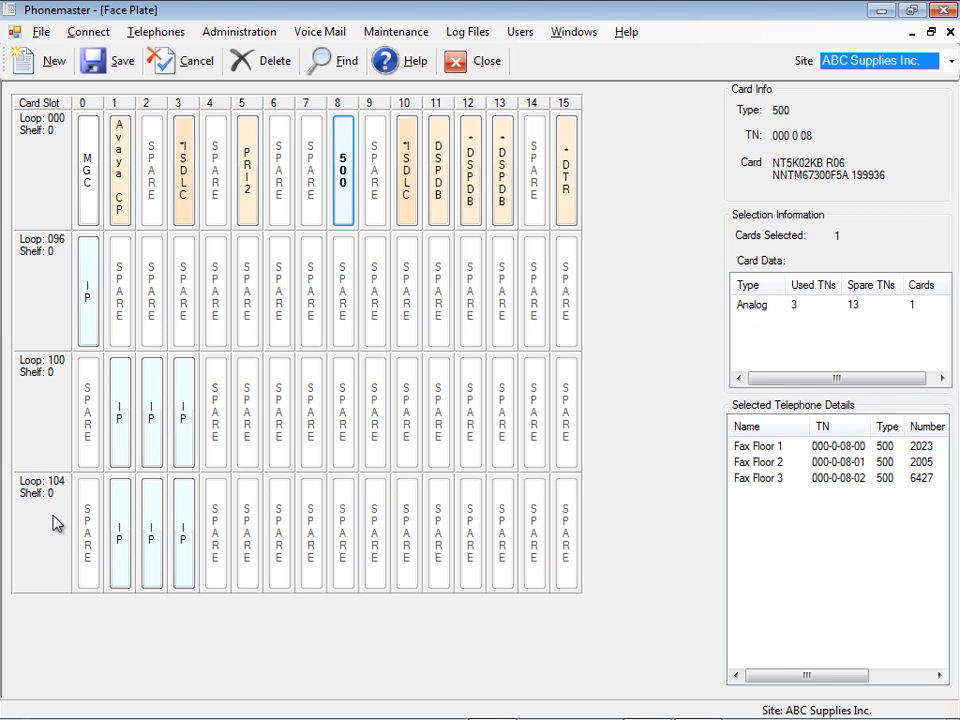
# Select card slots 0 through 4 on loop 104 together, review their combined card and telephone details, and clear the selection.
pyautogui.moveTo(48, 509); pyautogui.dragTo(233, 578)
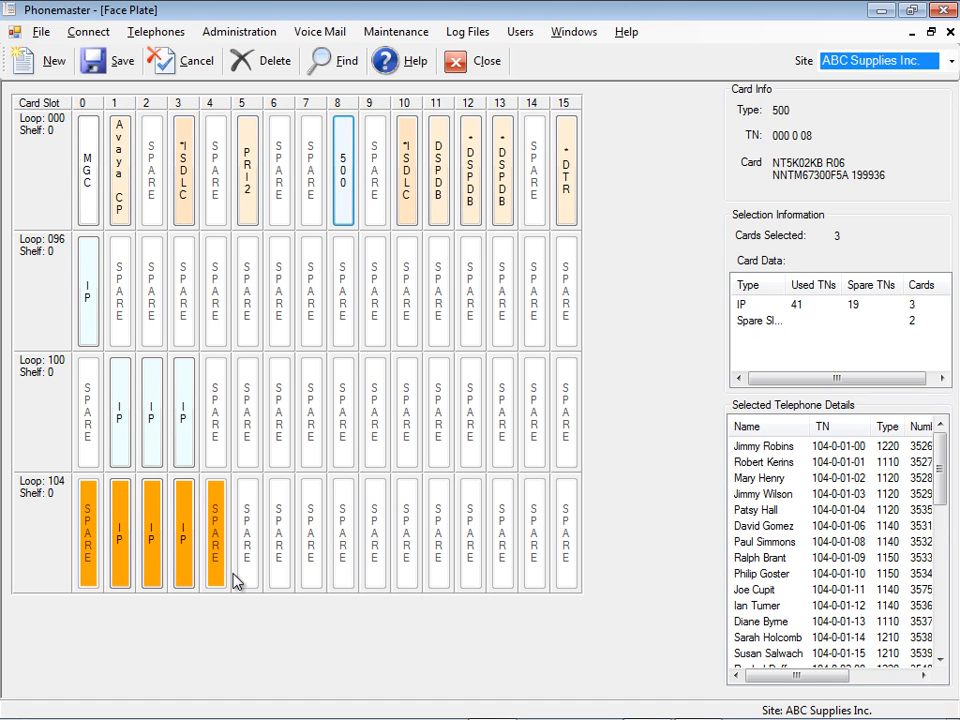
pyautogui.moveTo(937, 432)
pyautogui.mouseDown()
pyautogui.moveTo(939, 640)
pyautogui.moveTo(950, 420)
pyautogui.mouseUp()
pyautogui.click(665, 366)
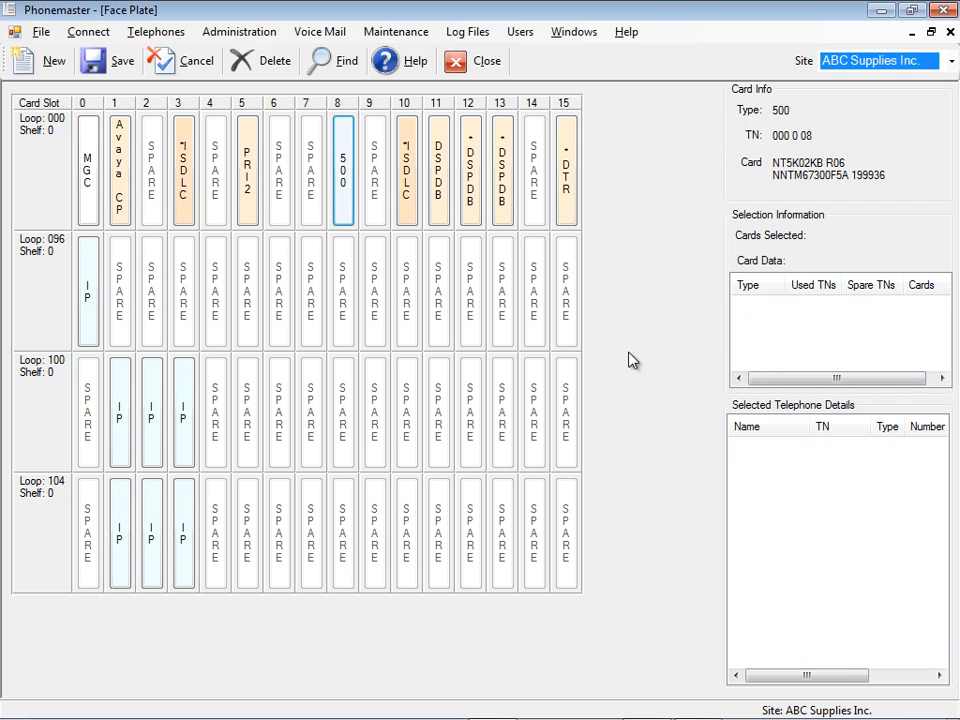
# Run a status check on the ISDLC card in slot 3 of loop 000 and select unit 02 in its status information.
pyautogui.click(184, 180)
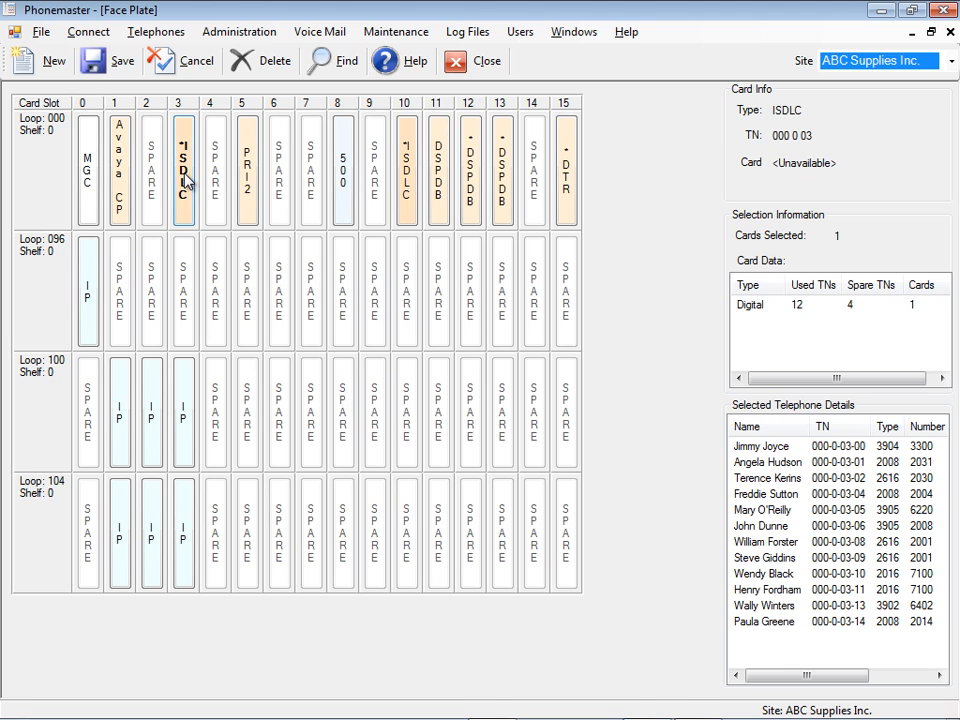
pyautogui.rightClick(185, 180)
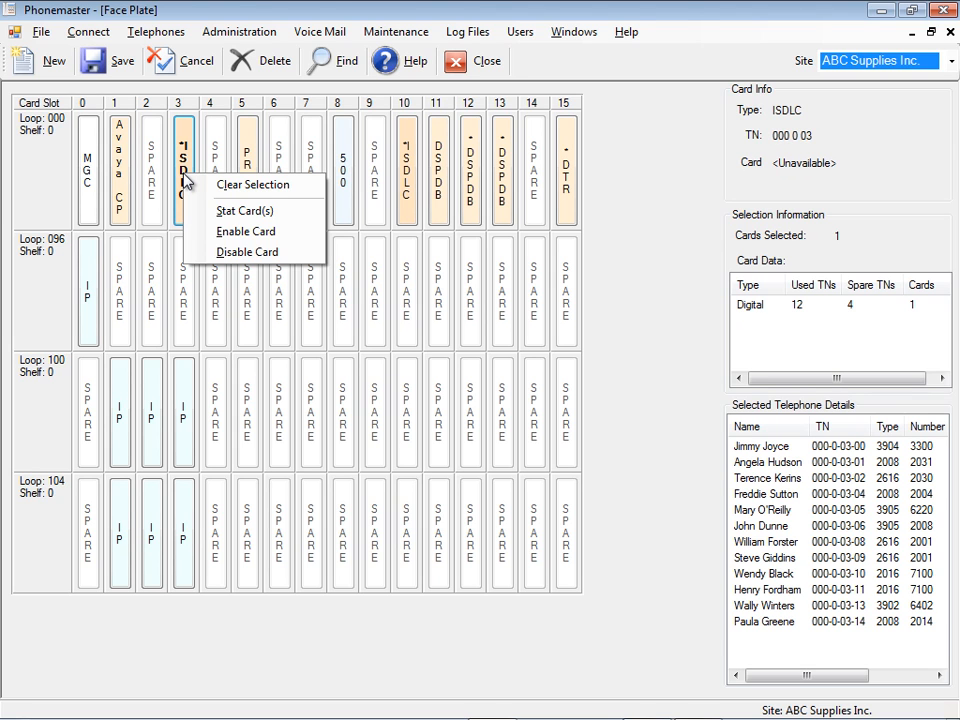
pyautogui.click(255, 215)
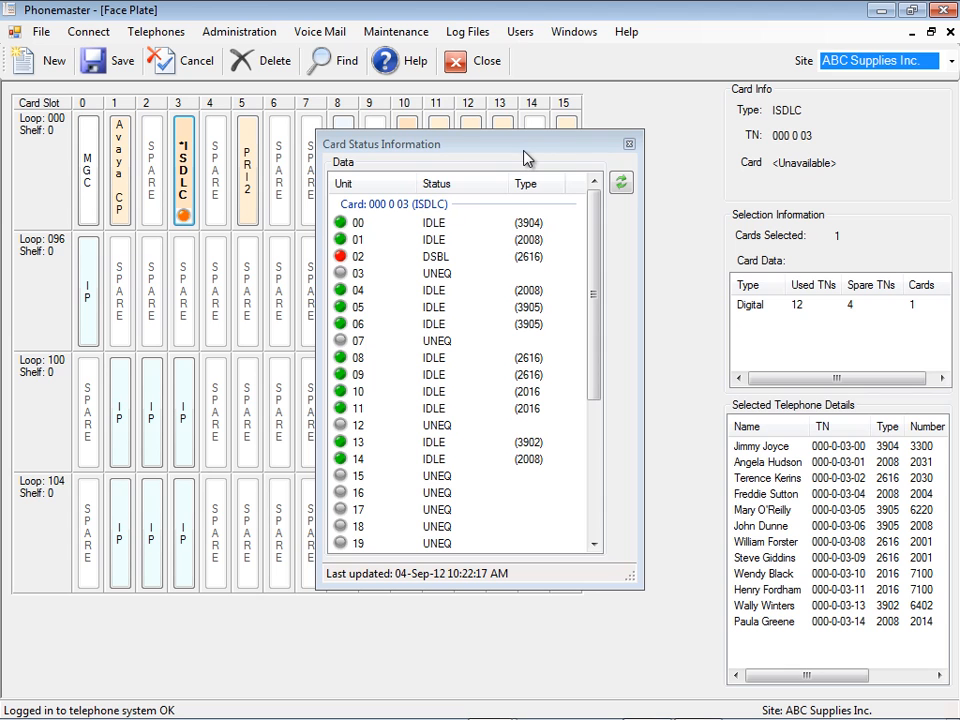
pyautogui.click(435, 260)
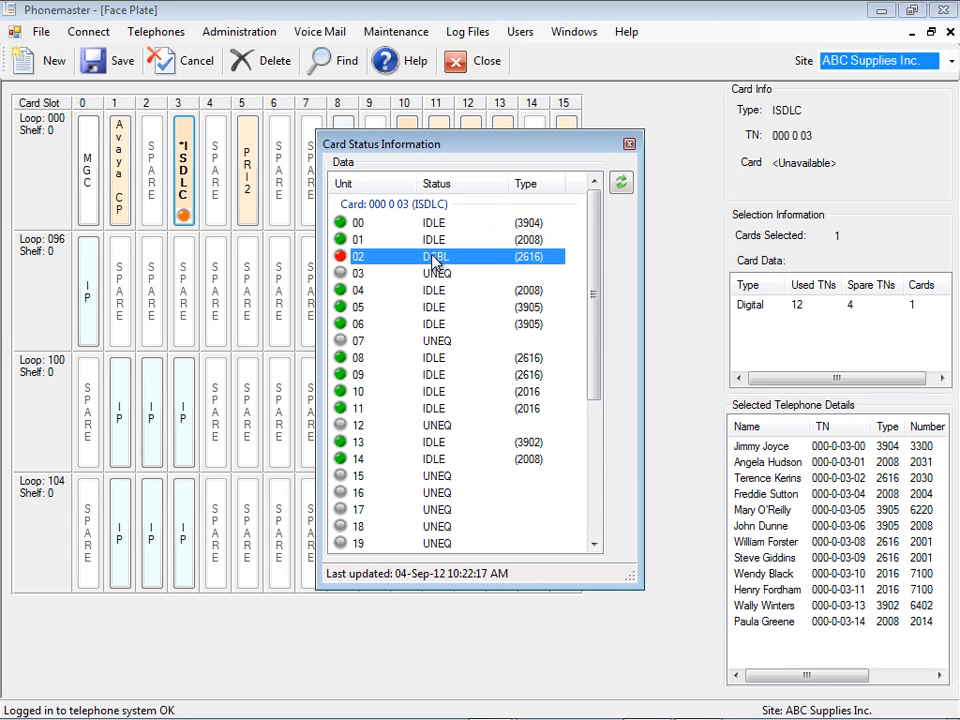
# Enable unit 02 on the ISDLC card 000 0 03 from its card status information.
pyautogui.rightClick(435, 260)
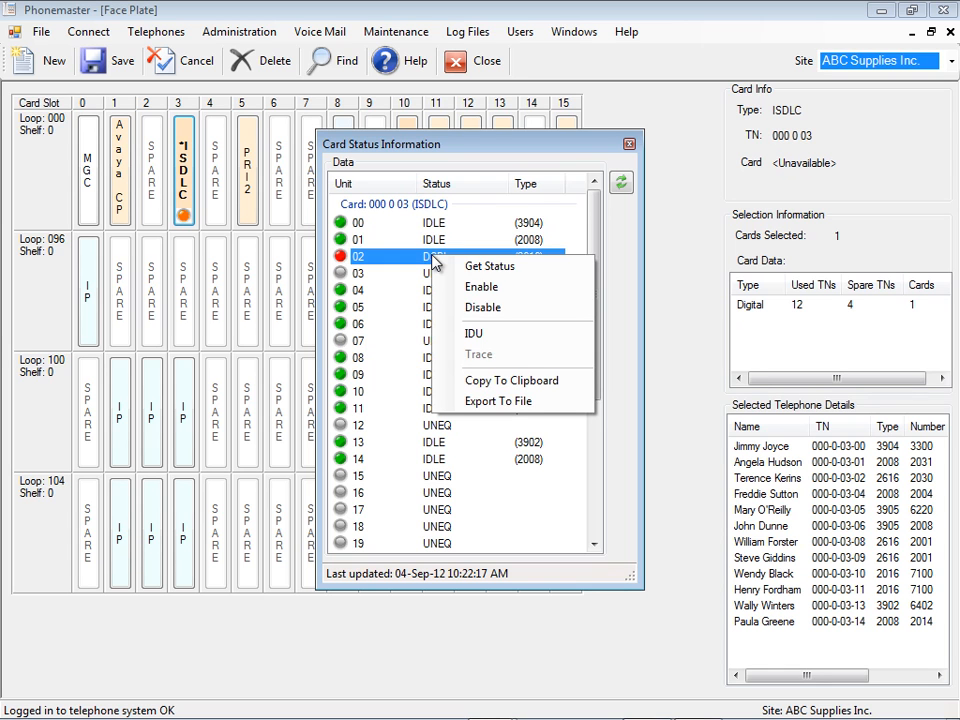
pyautogui.click(489, 290)
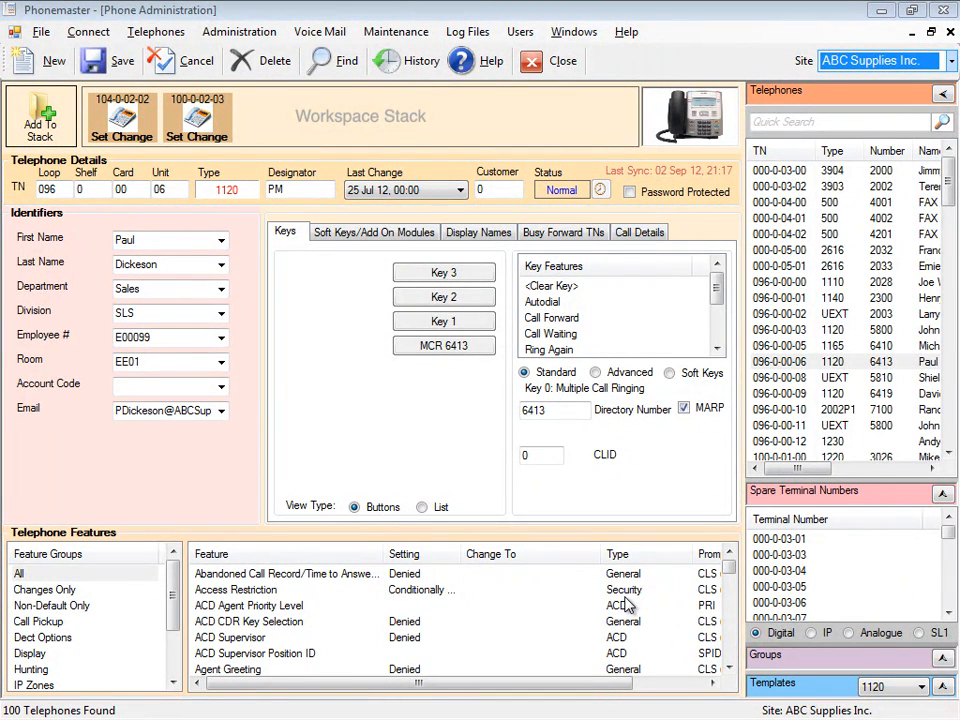
# Switch the site to Remote Office 1, list all its telephones, and view the details of 000-0-03-05 and 096-0-00-00.
pyautogui.click(953, 62)
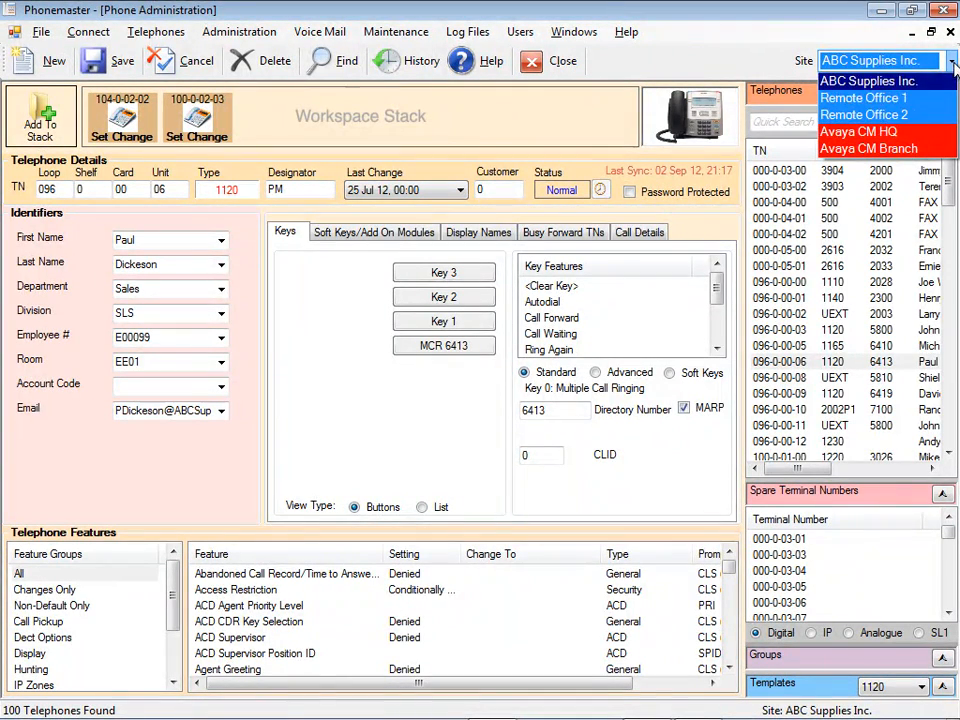
pyautogui.click(887, 100)
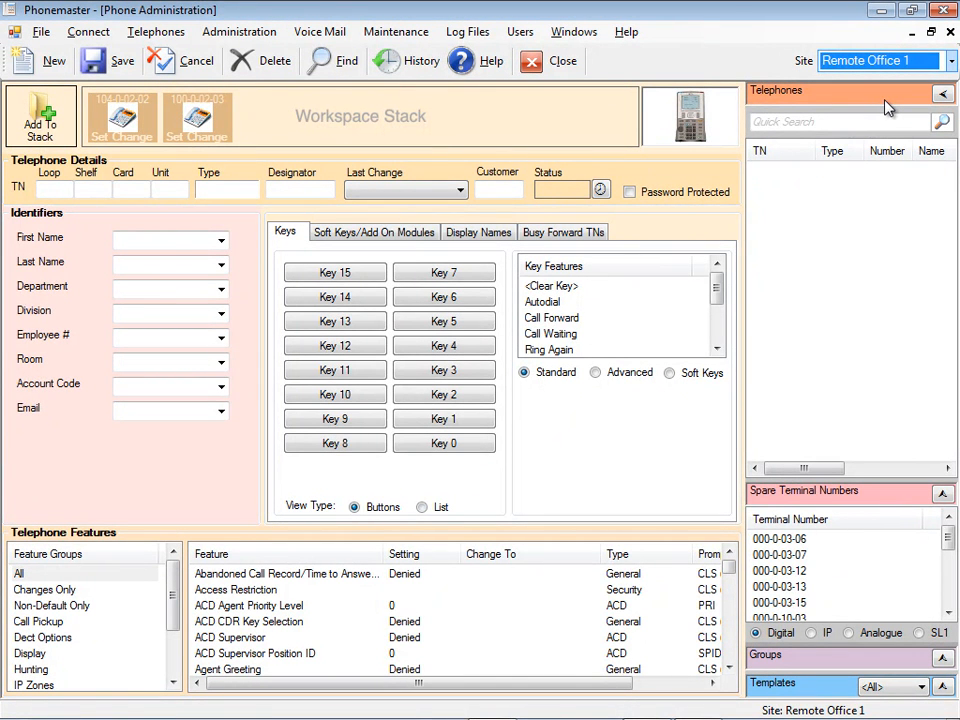
pyautogui.click(812, 122)
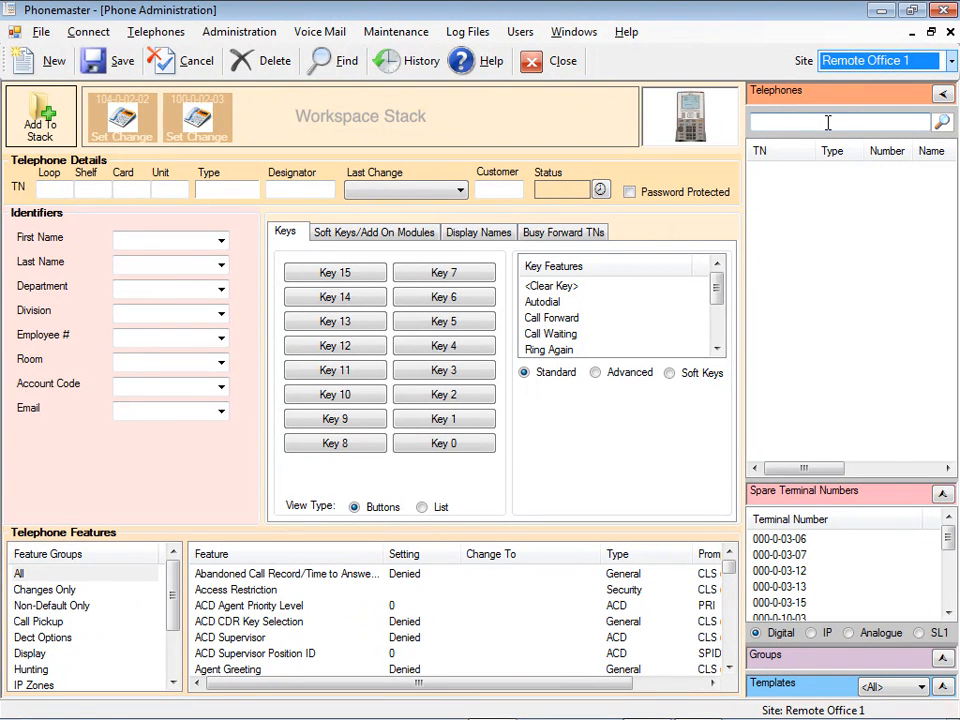
pyautogui.press('Return')
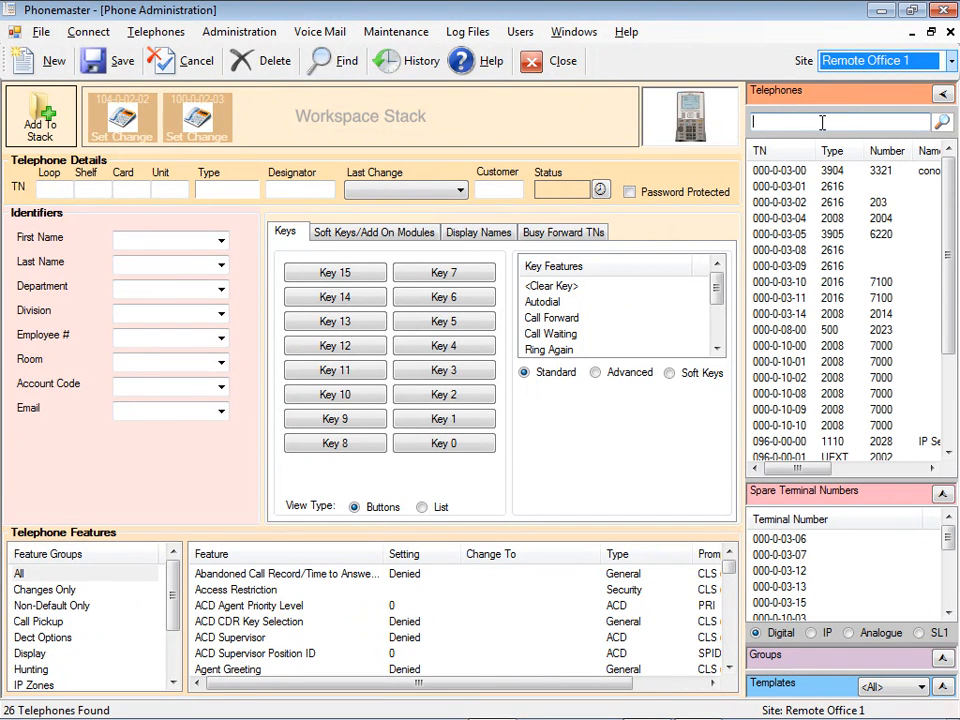
pyautogui.doubleClick(781, 236)
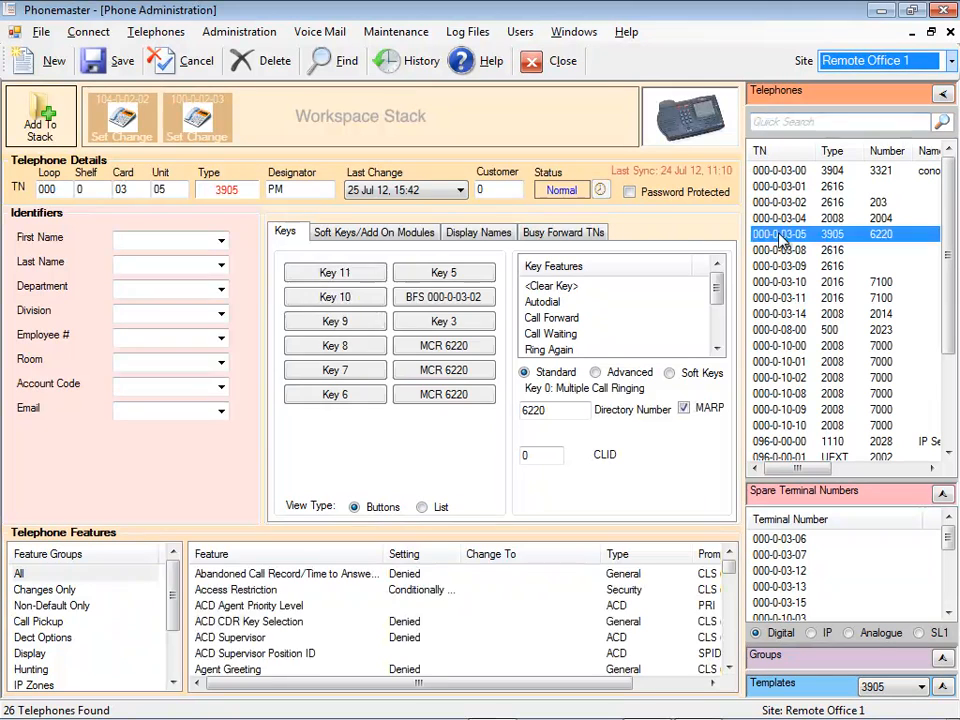
pyautogui.doubleClick(800, 446)
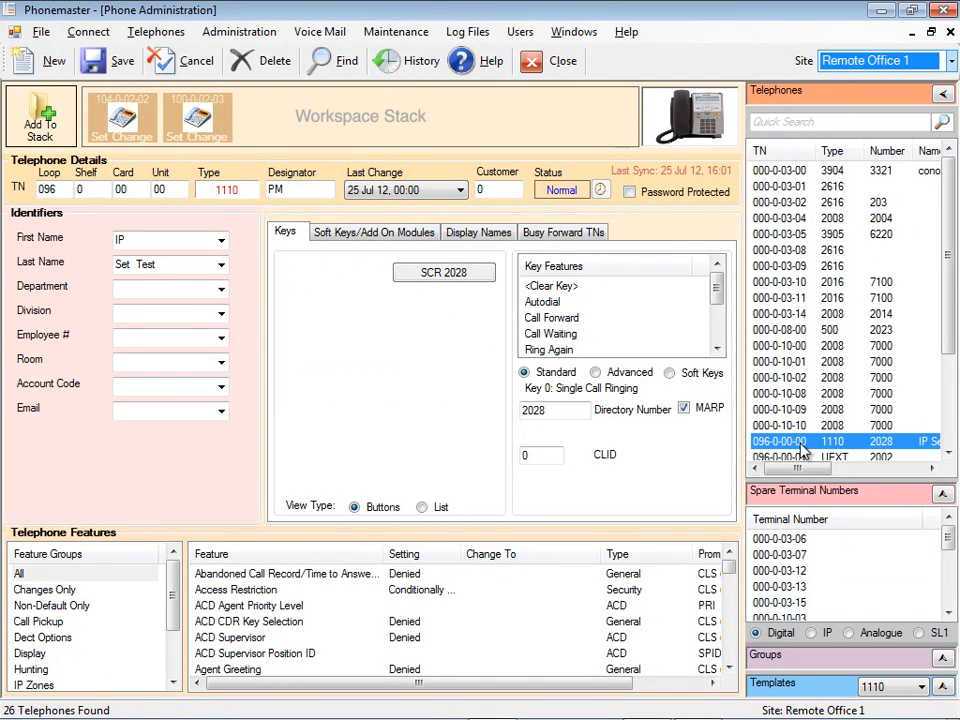
# Switch the site to Avaya CM HQ, list all its telephones, and view the details of the 9640 set on port S00011.
pyautogui.click(953, 62)
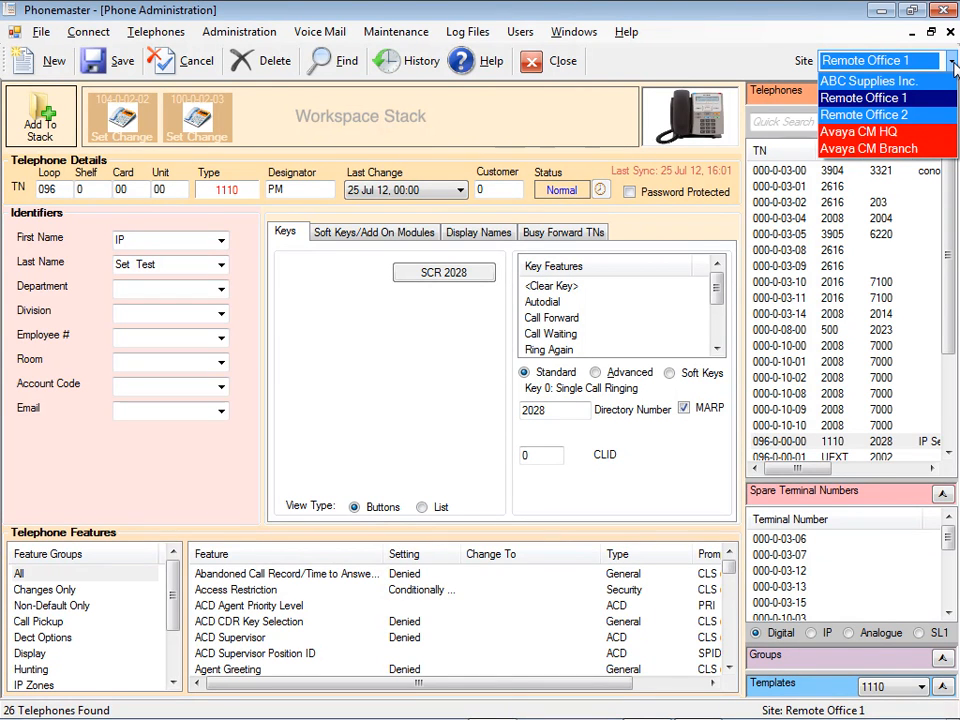
pyautogui.click(873, 137)
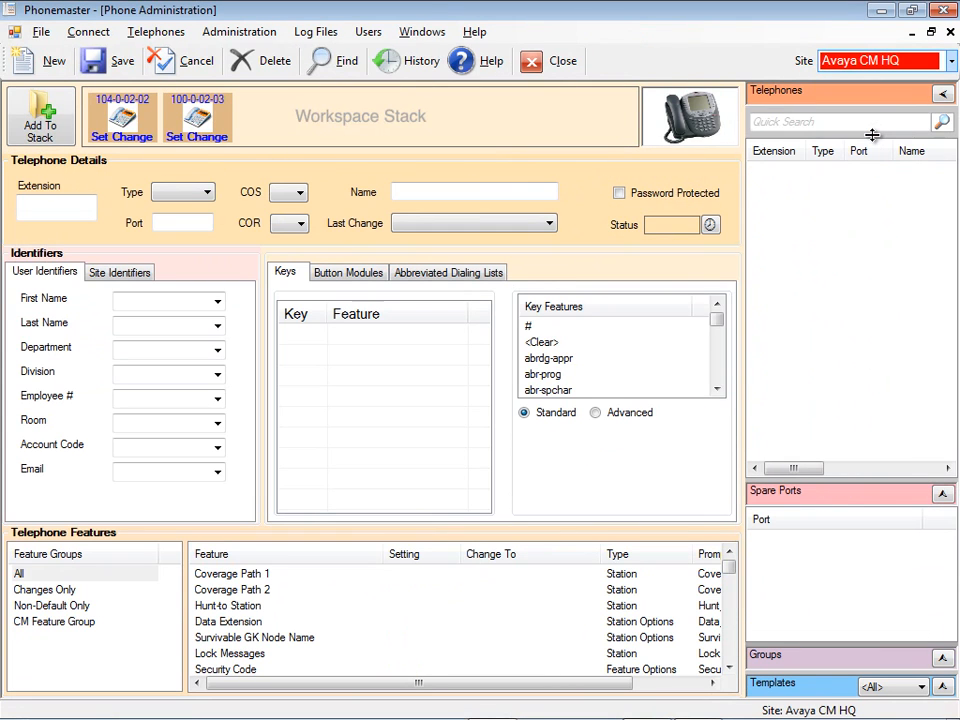
pyautogui.click(798, 124)
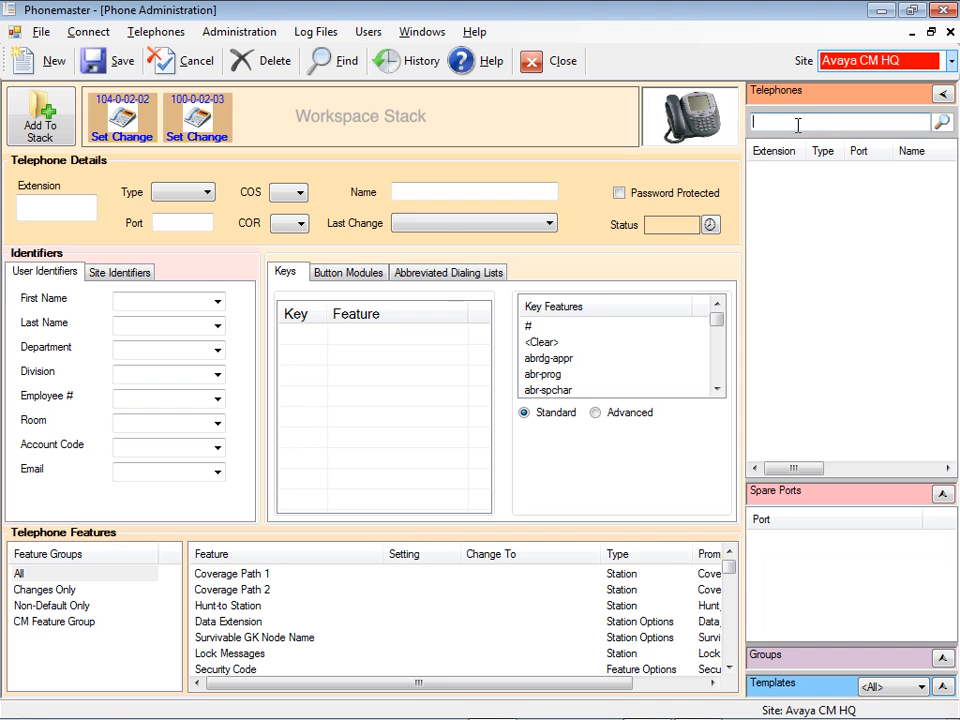
pyautogui.press('Return')
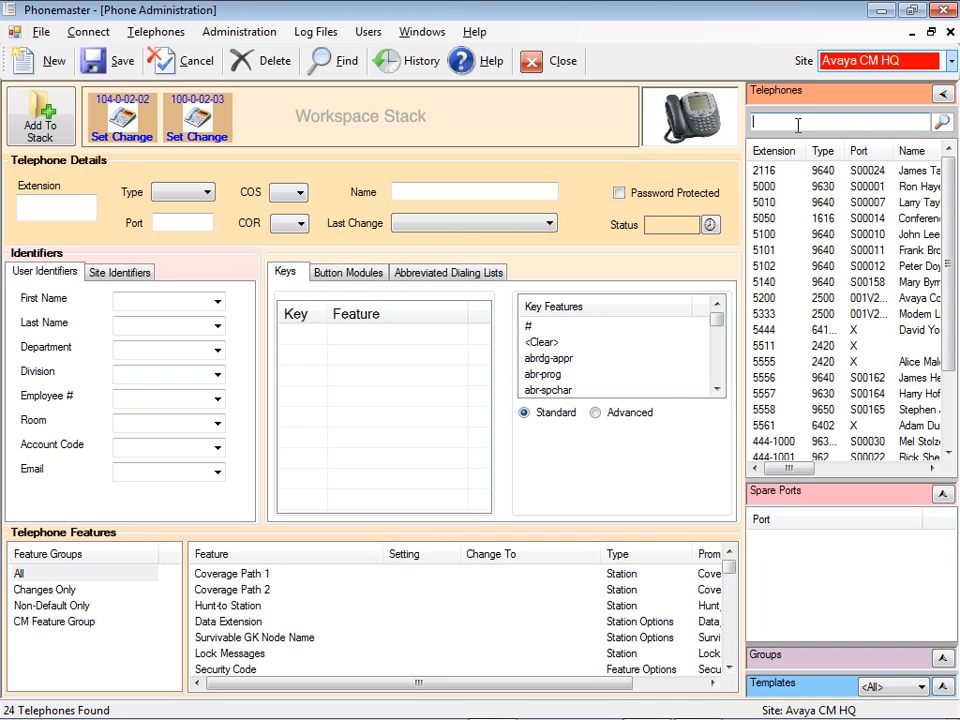
pyautogui.click(797, 218)
pyautogui.click(778, 252)
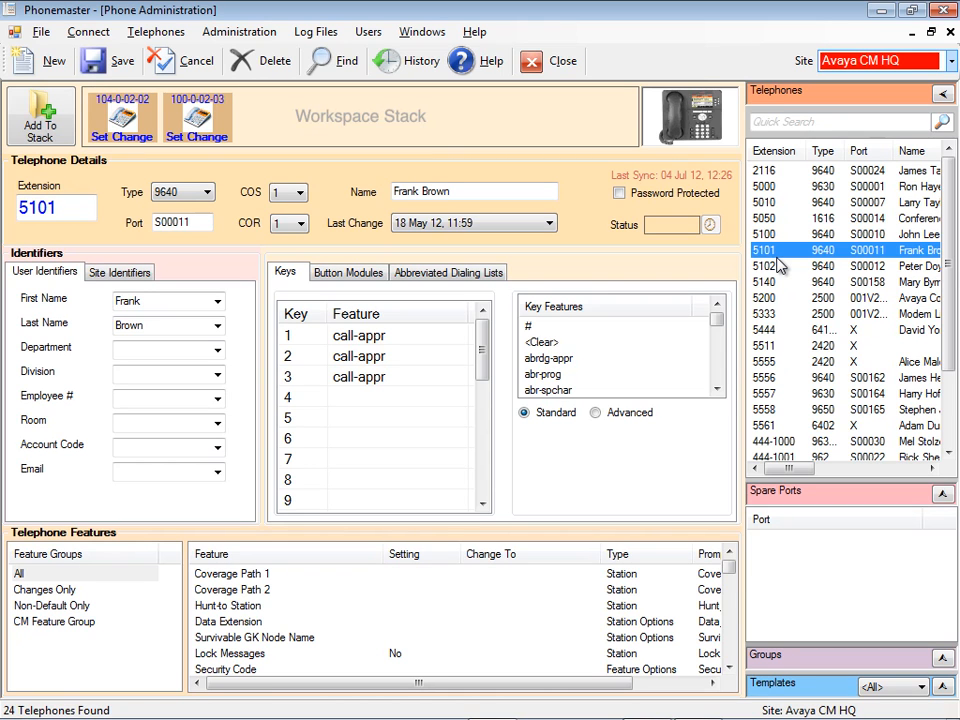
# Return to the ABC Supplies Inc. site, list all telephones, open 096-0-00-00 and look up its Migrate To option.
pyautogui.click(952, 61)
pyautogui.click(882, 88)
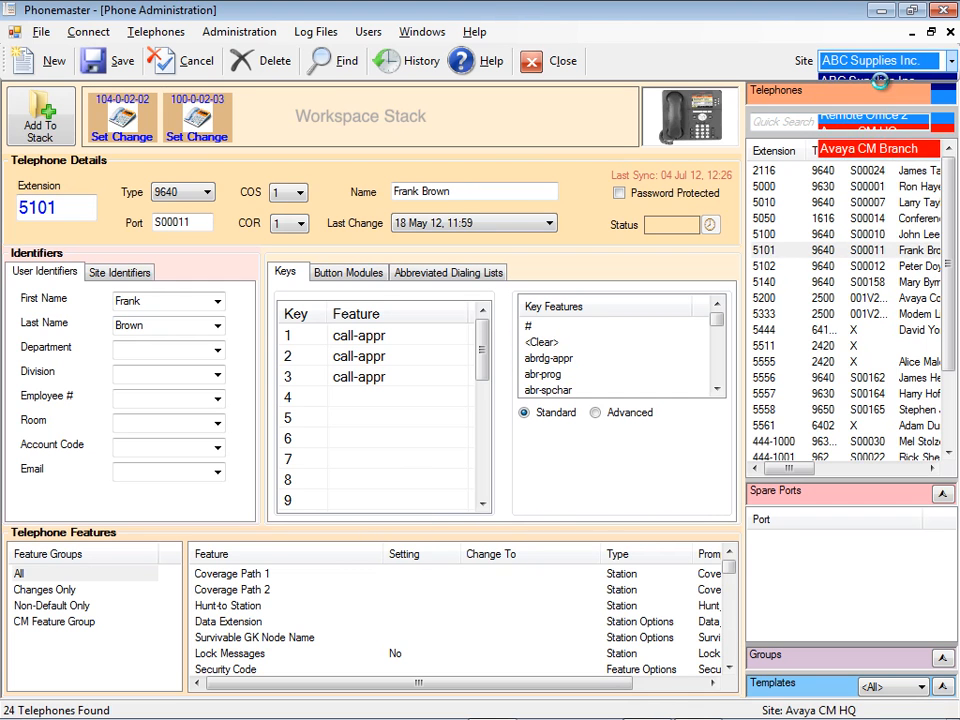
pyautogui.click(819, 124)
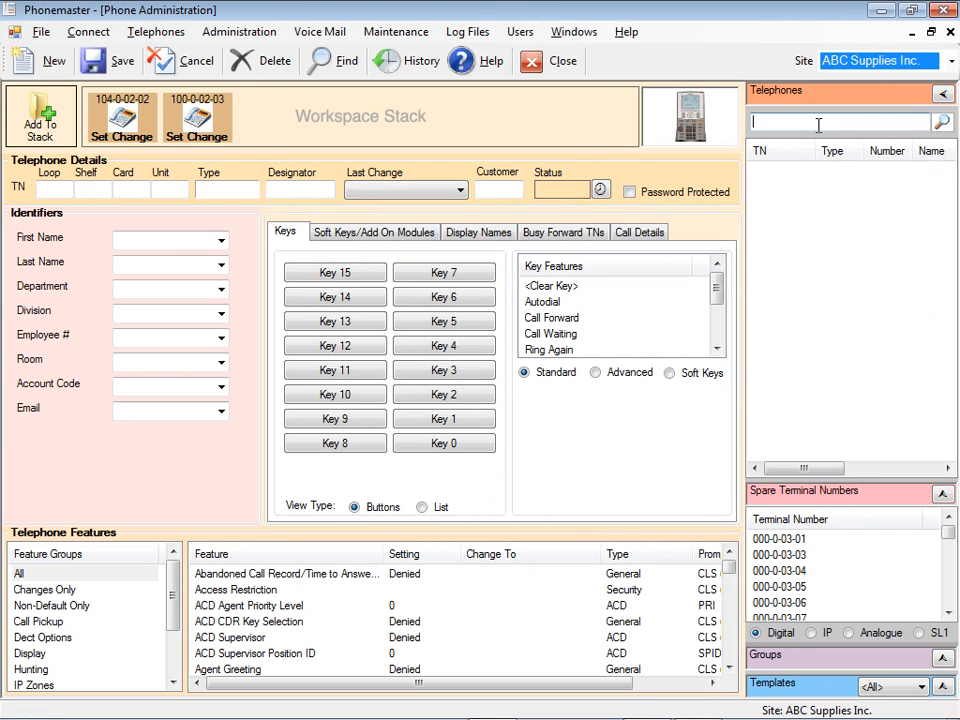
pyautogui.press('Return')
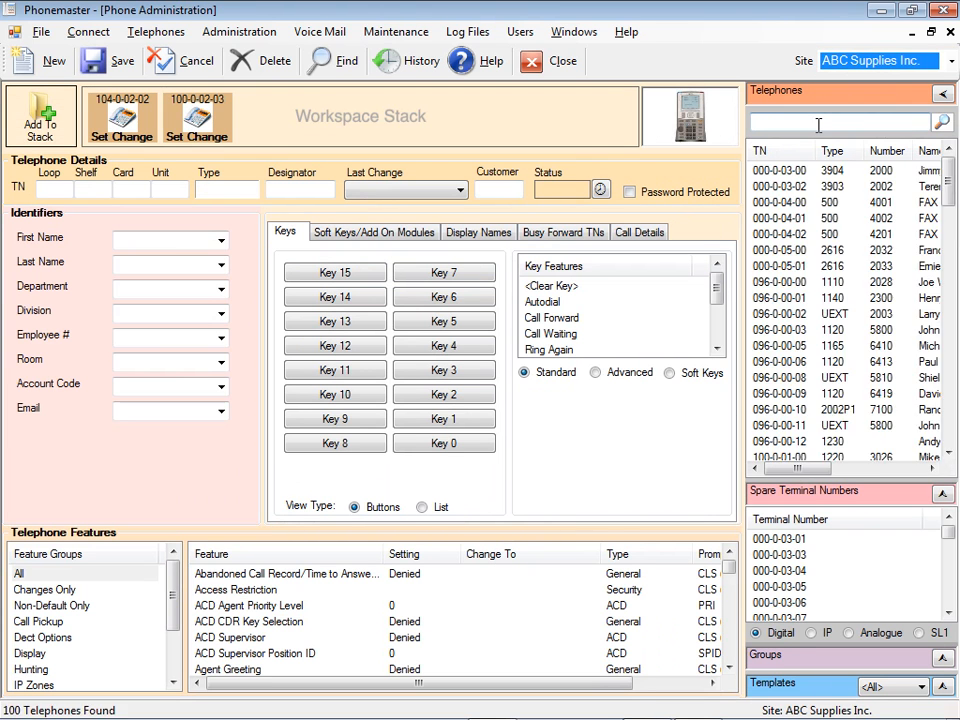
pyautogui.click(779, 285)
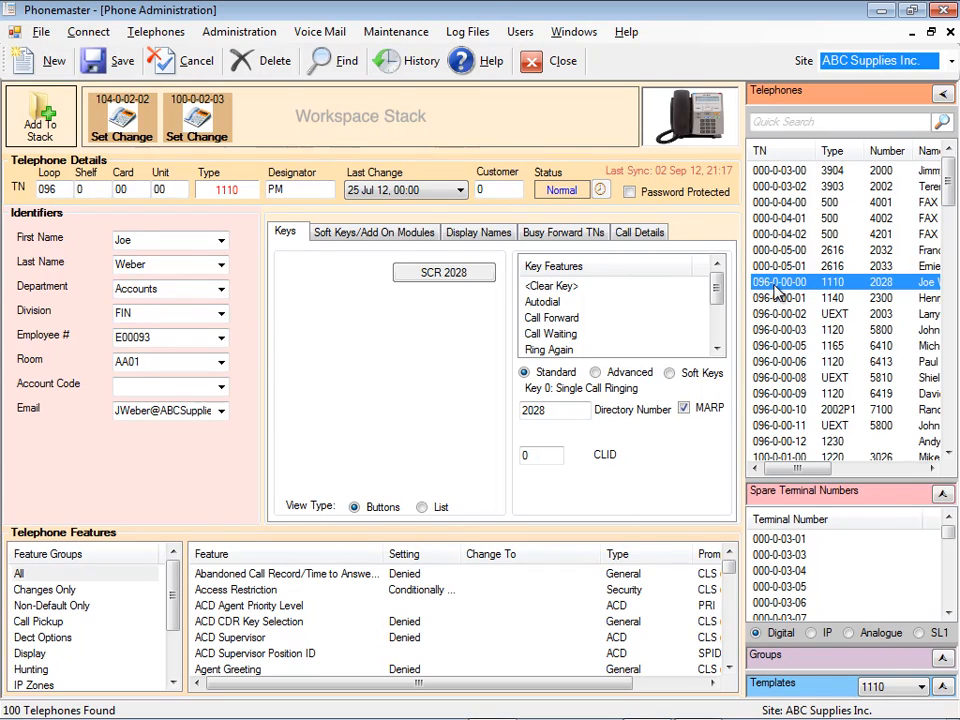
pyautogui.rightClick(777, 291)
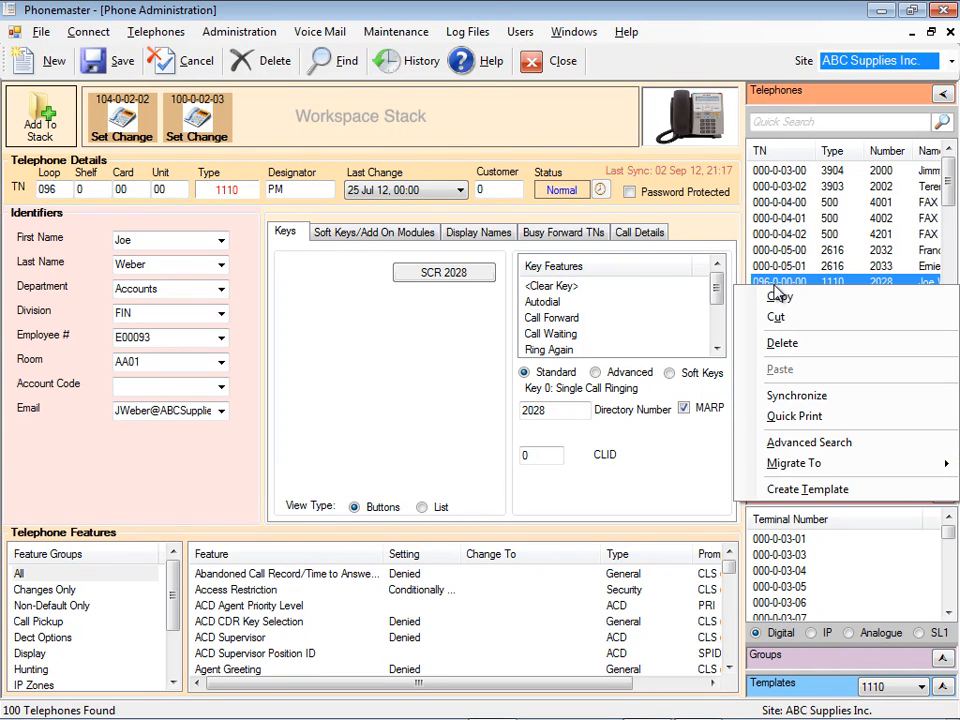
pyautogui.moveTo(798, 466)
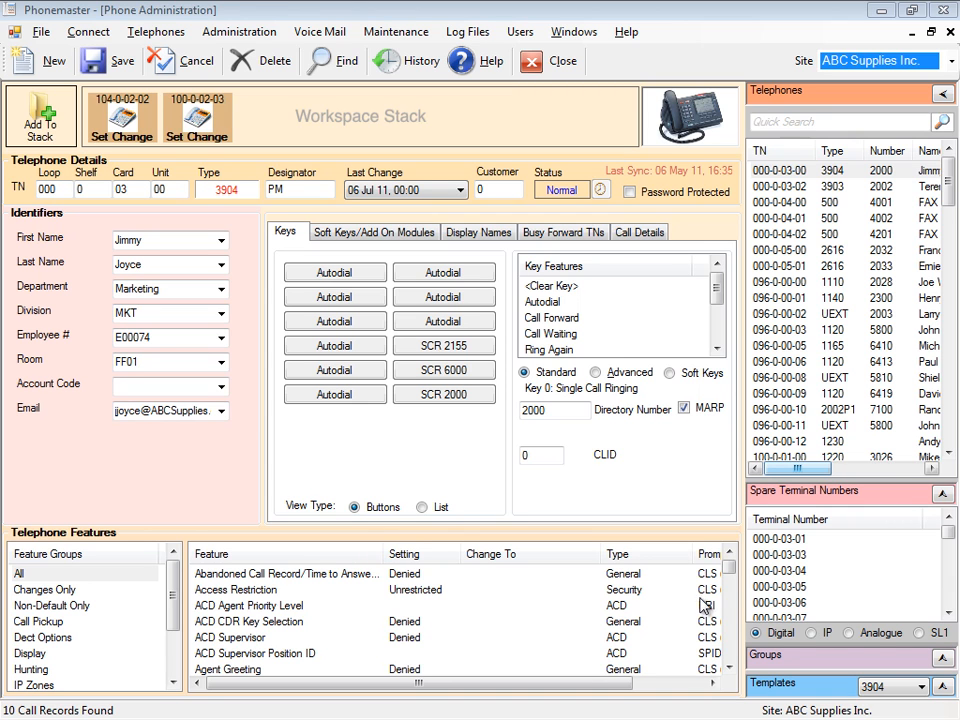
# In the call details of telephone 000-0-03-00, retrieve the last 10 outgoing calls and then the last 30.
pyautogui.click(641, 234)
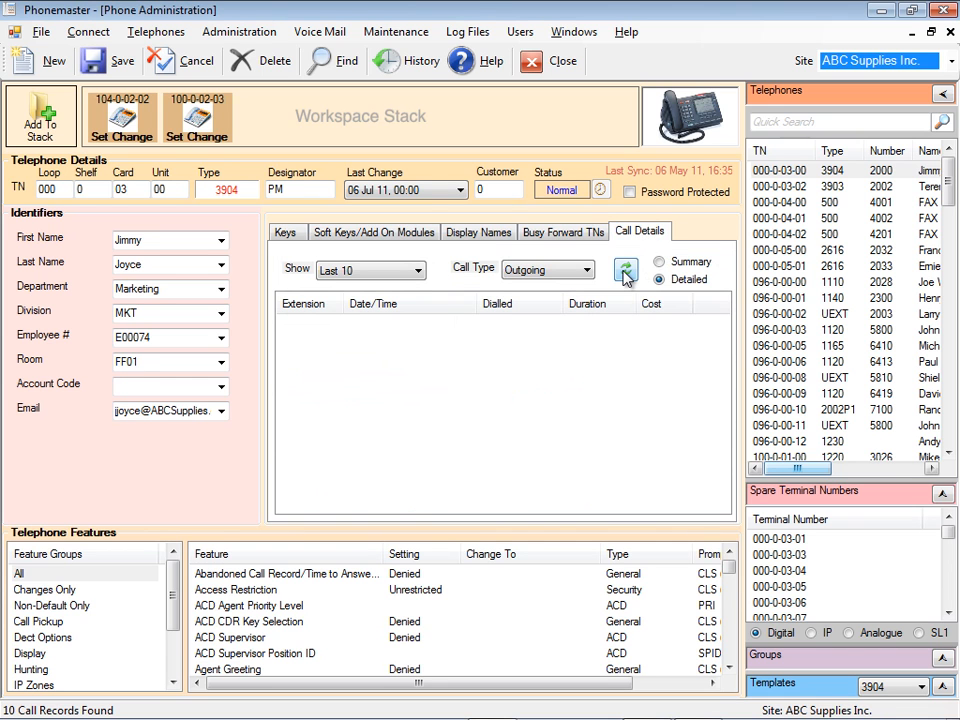
pyautogui.click(625, 272)
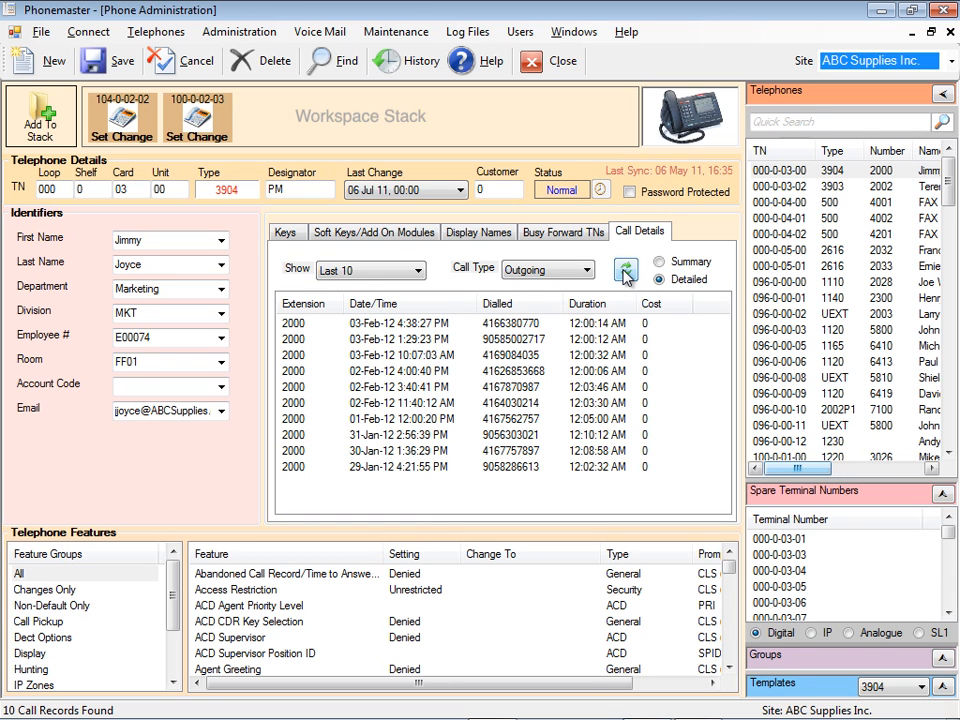
pyautogui.click(385, 270)
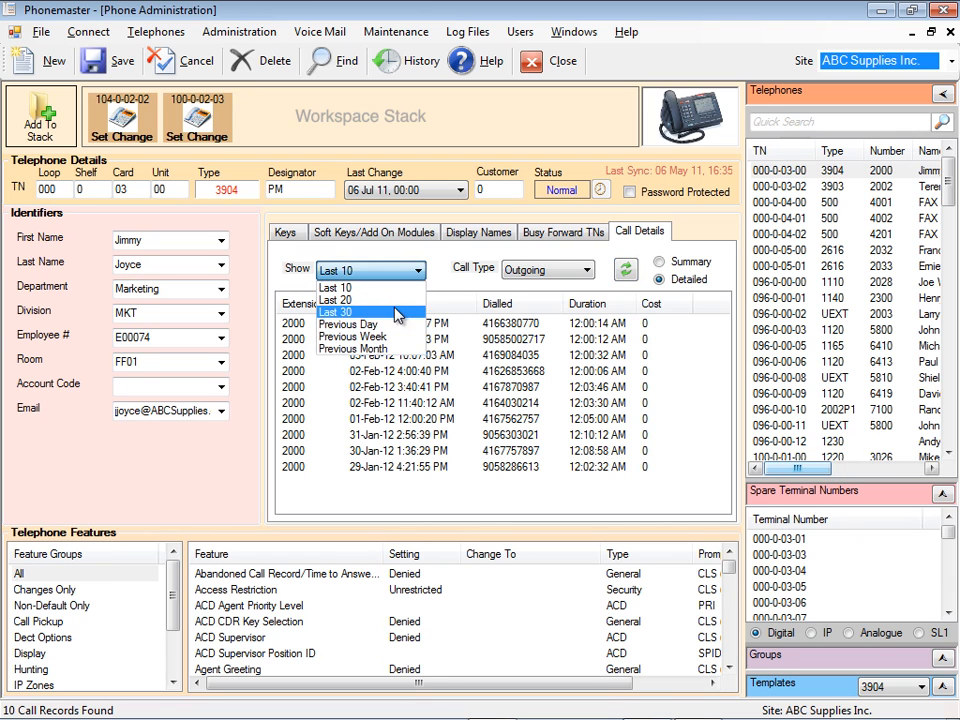
pyautogui.click(398, 314)
pyautogui.click(630, 275)
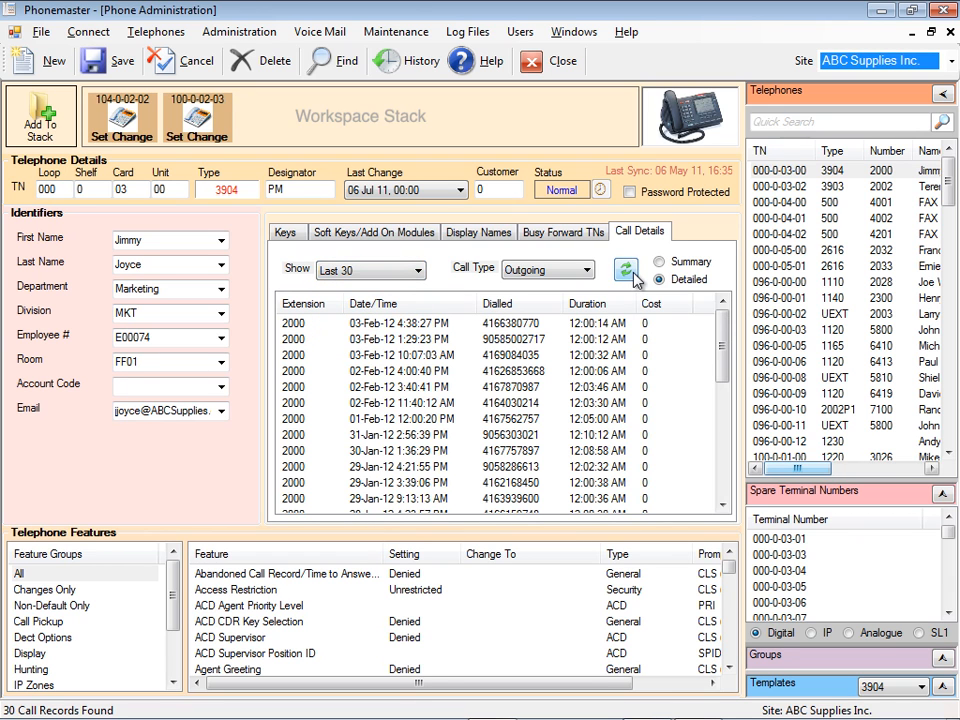